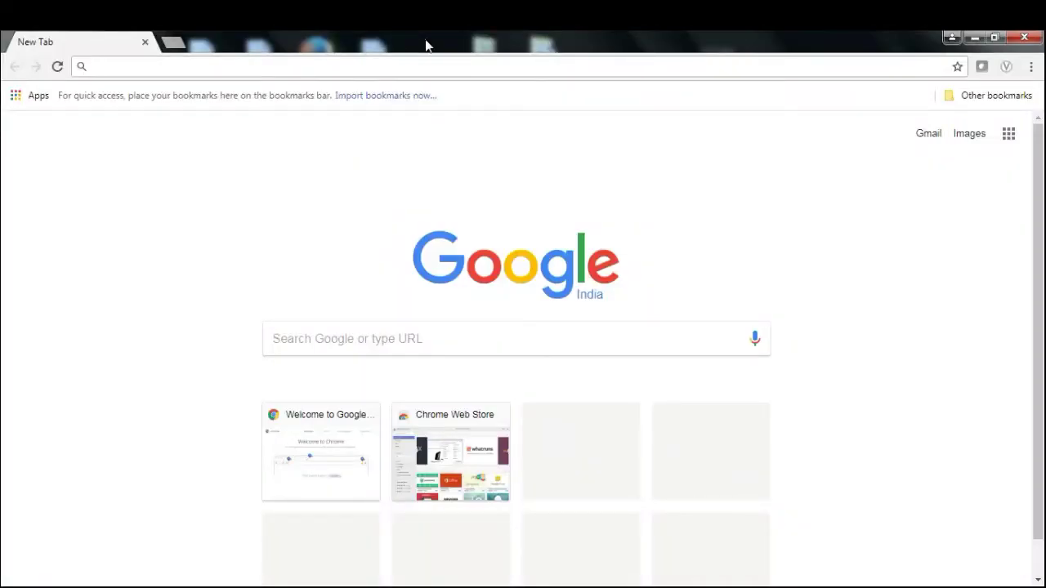
- Search the web for "maven download" and open the Apache Maven download page
left_click(331, 340)
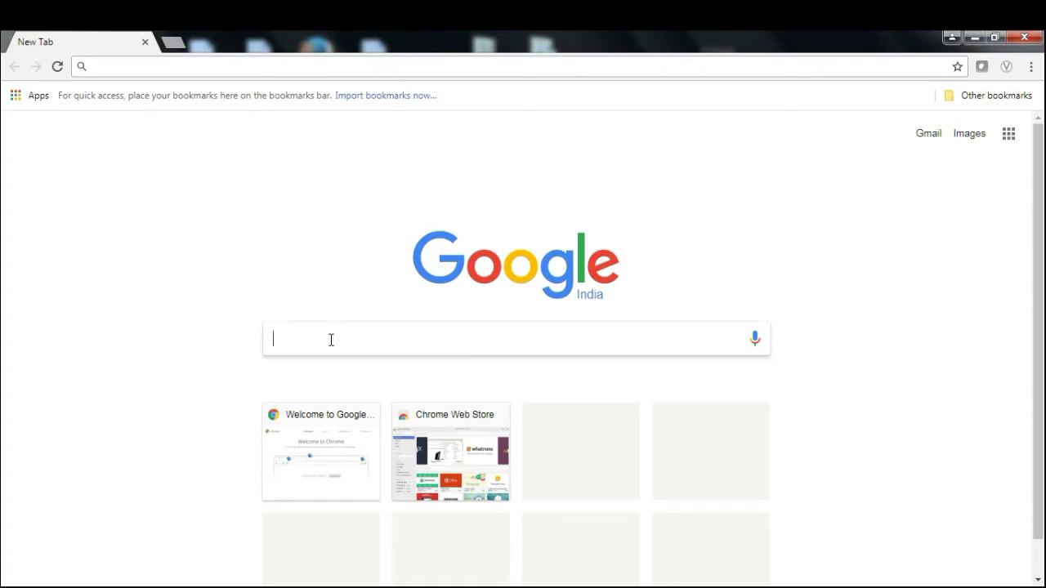
type("maven ")
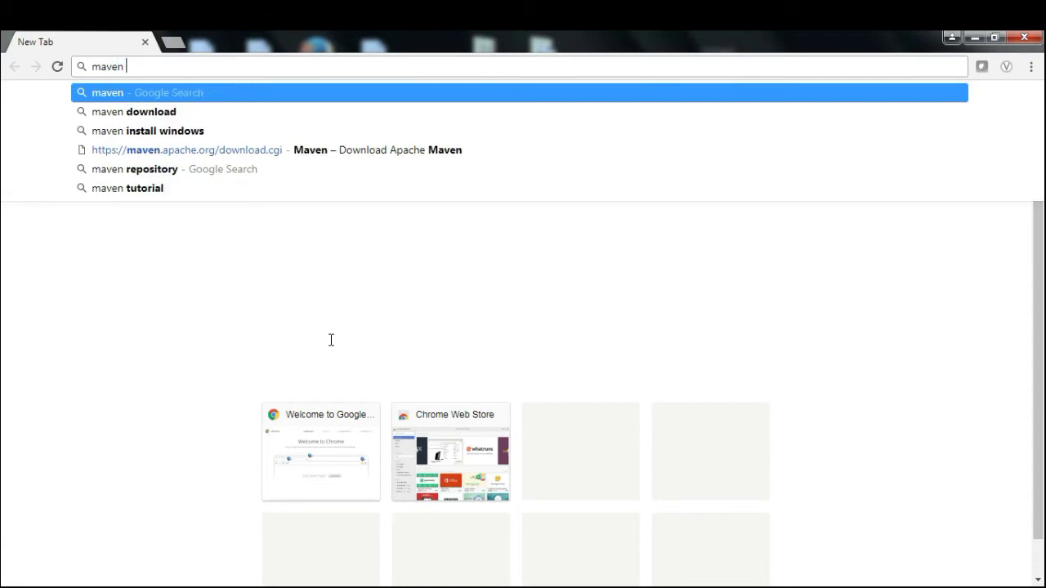
type("down")
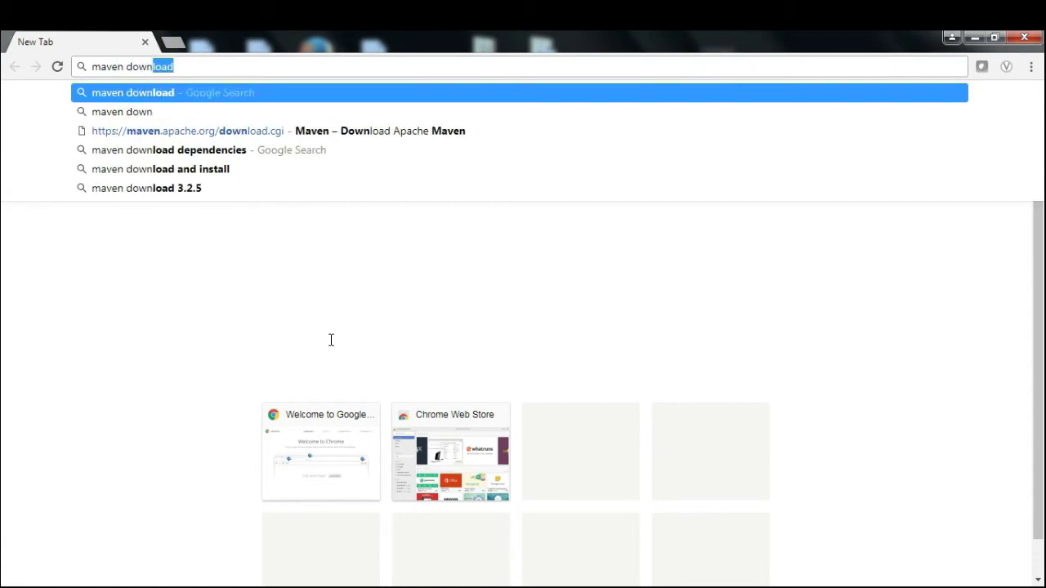
type("load")
key("Return")
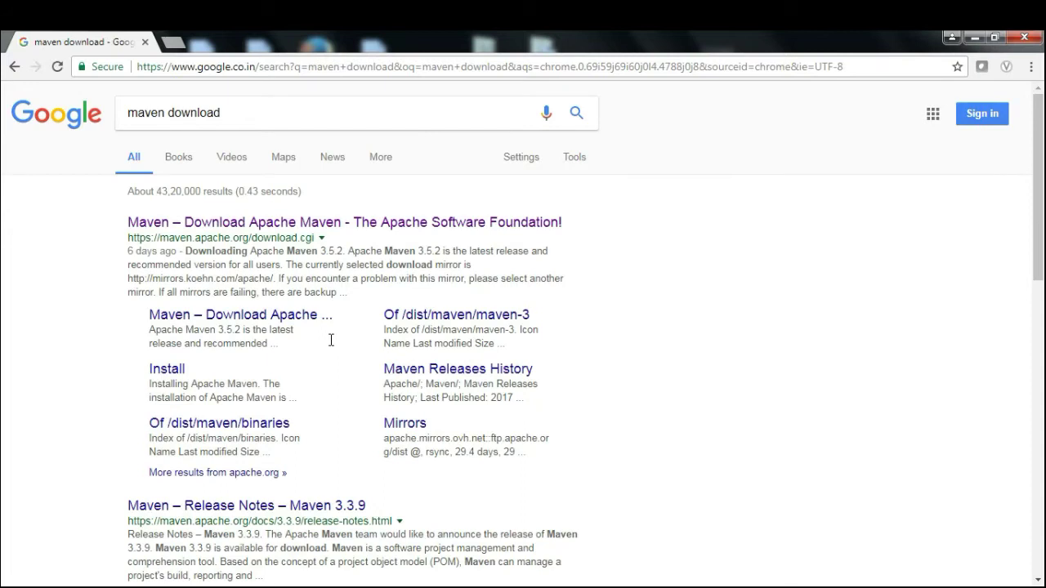
left_click(478, 224)
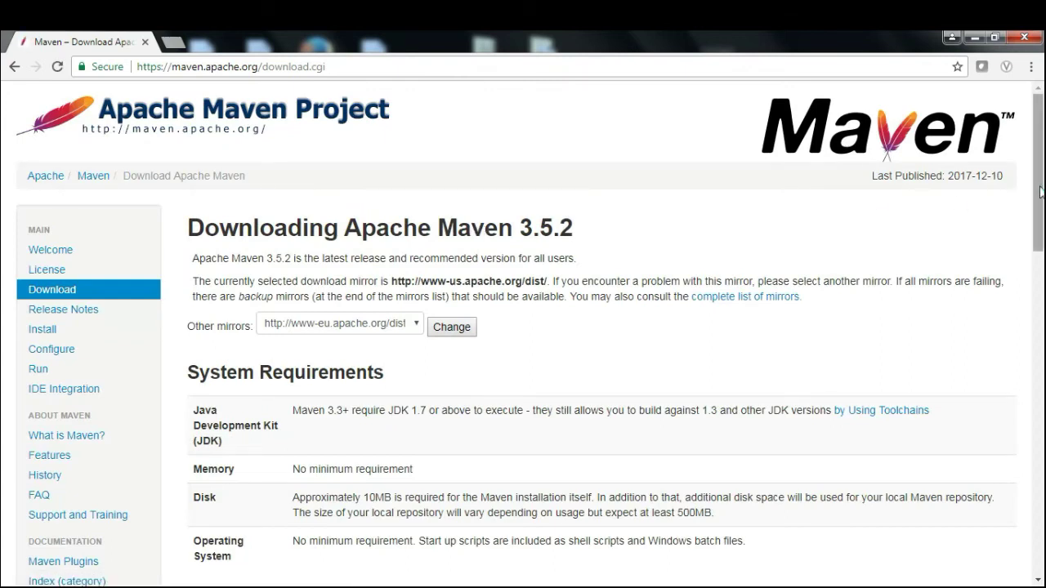
- Find the binary zip archive download of Maven 3.5.2 in the page's Files section
left_click_drag(1040, 196, 1041, 335)
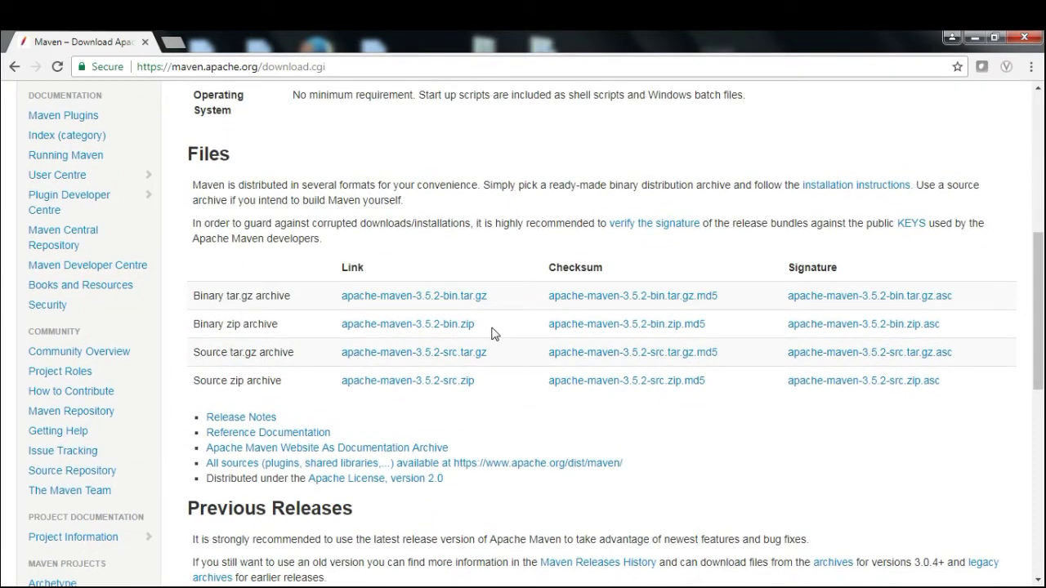
left_click_drag(487, 327, 321, 324)
left_click(321, 335)
- Open the apache-maven-3.5.2 folder inside C:\MyTools in the file explorer
key("super+r")
type("c:\\myt")
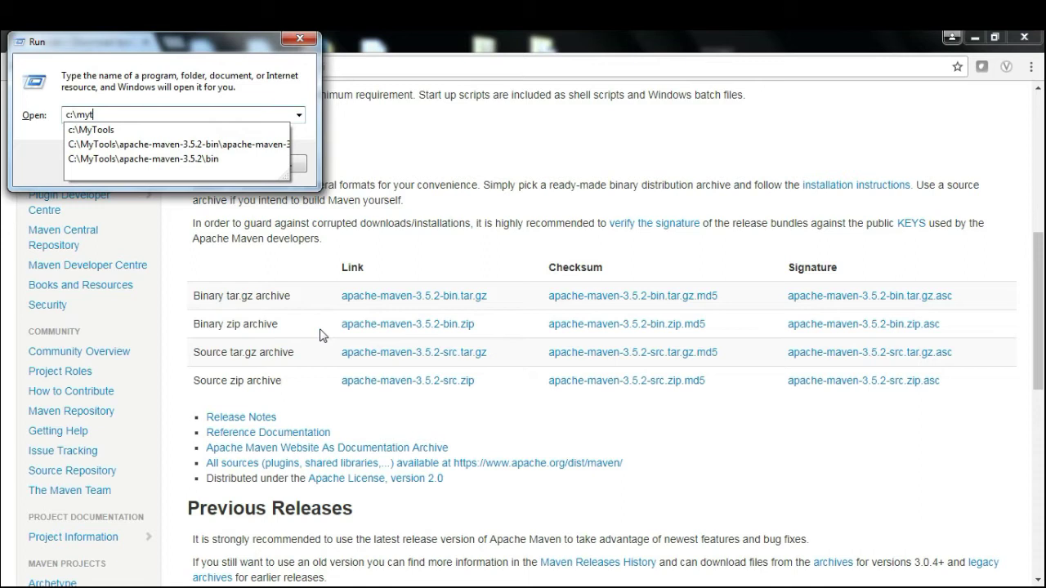
key("Down")
key("Return")
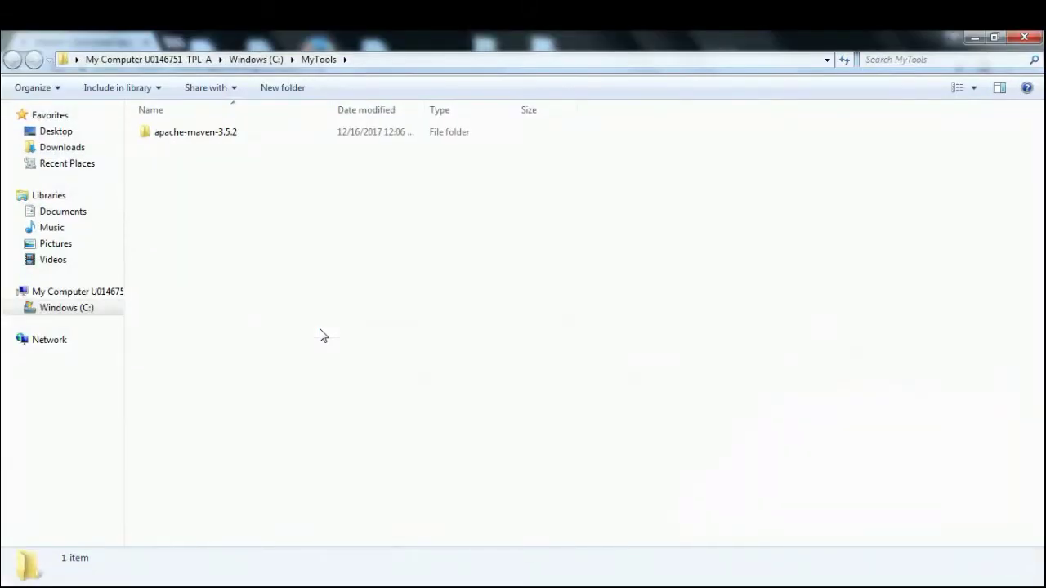
double_click(214, 140)
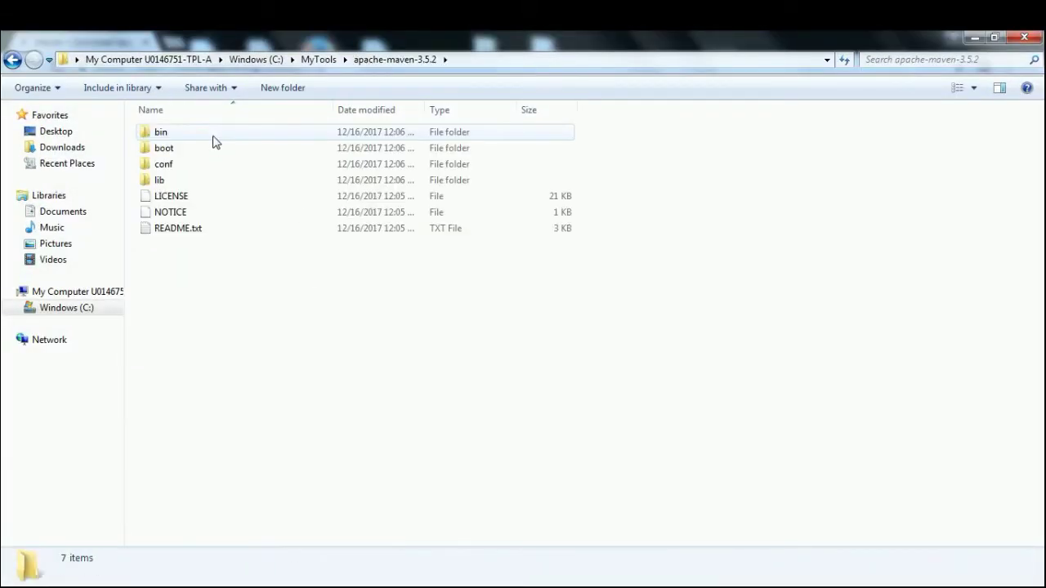
- Examine the extracted Maven folder's contents and its full path, and close the folder window
left_click_drag(203, 328, 171, 130)
left_click(596, 341)
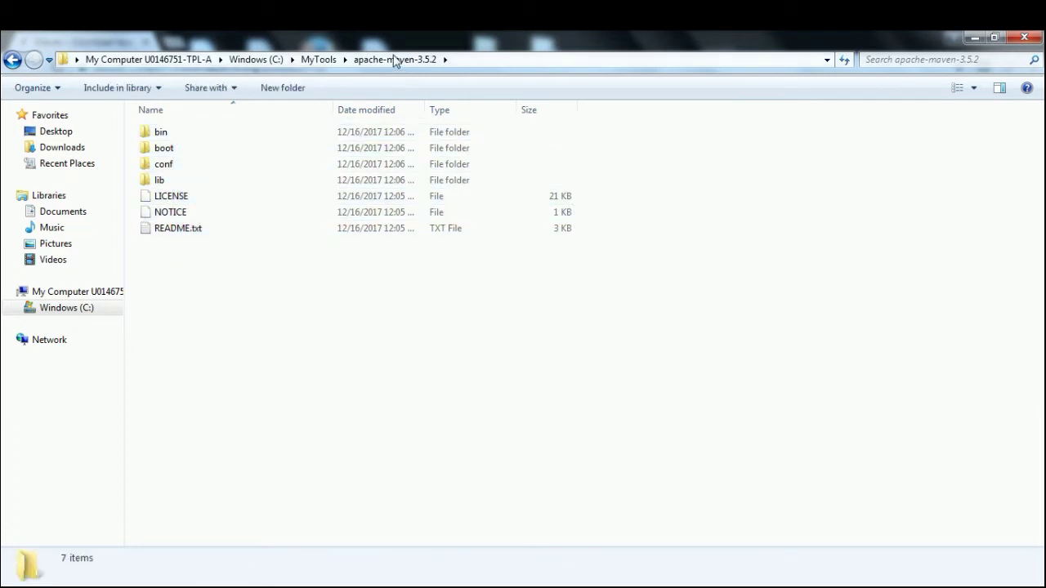
left_click(480, 67)
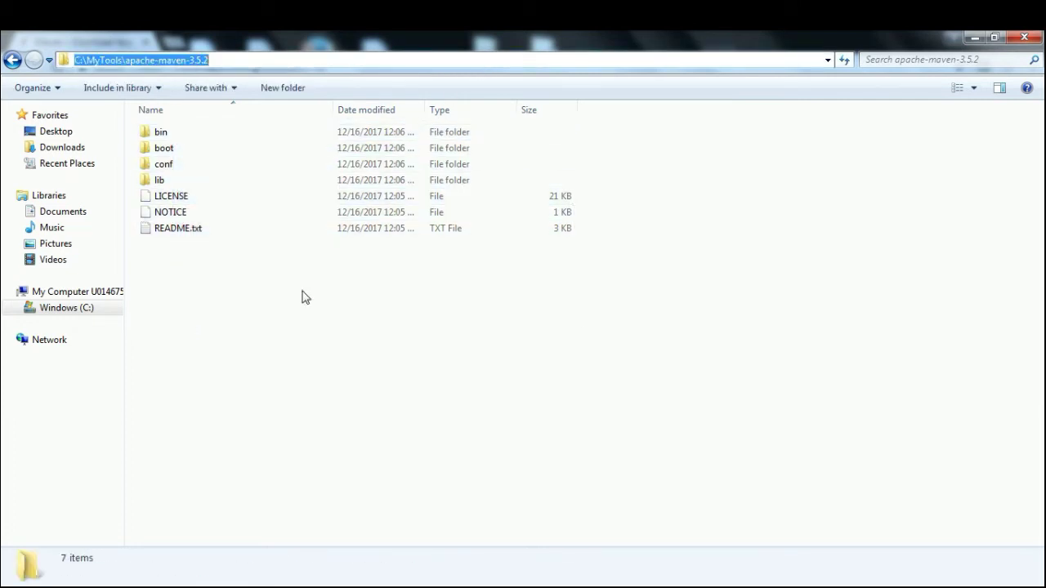
left_click(263, 354)
left_click_drag(205, 294, 157, 129)
left_click(325, 370)
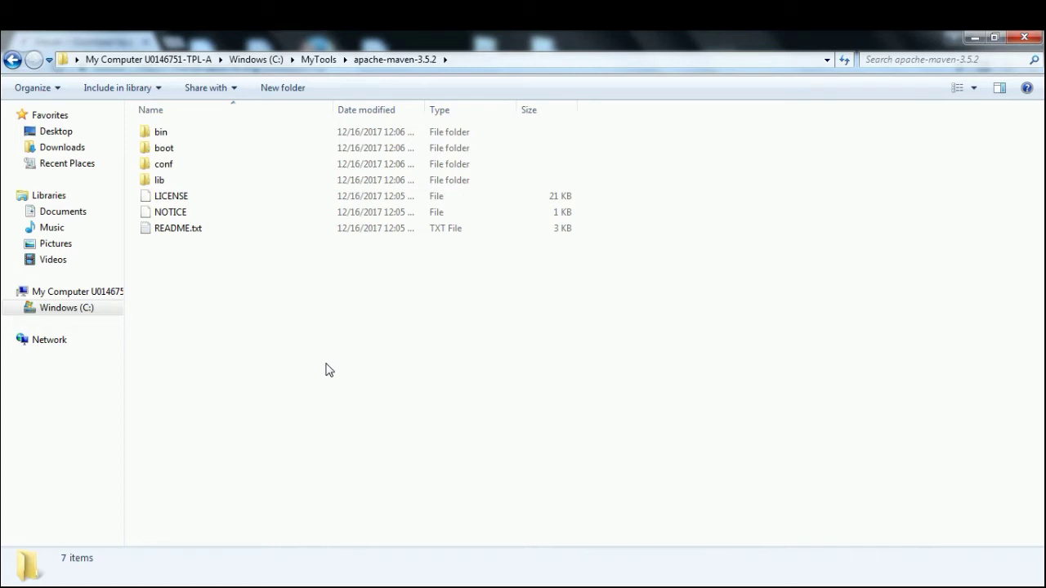
left_click(700, 64)
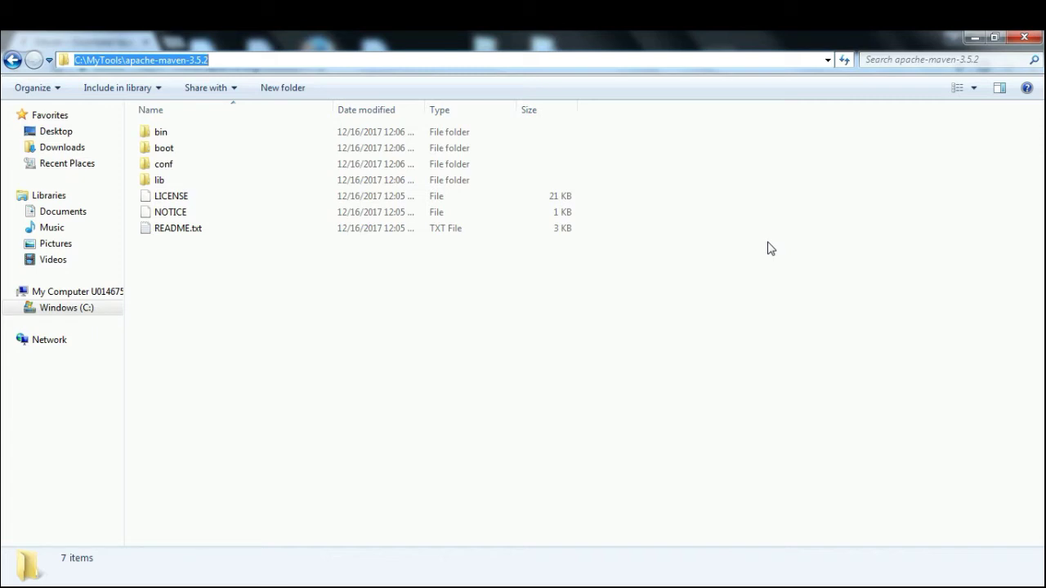
left_click(1024, 37)
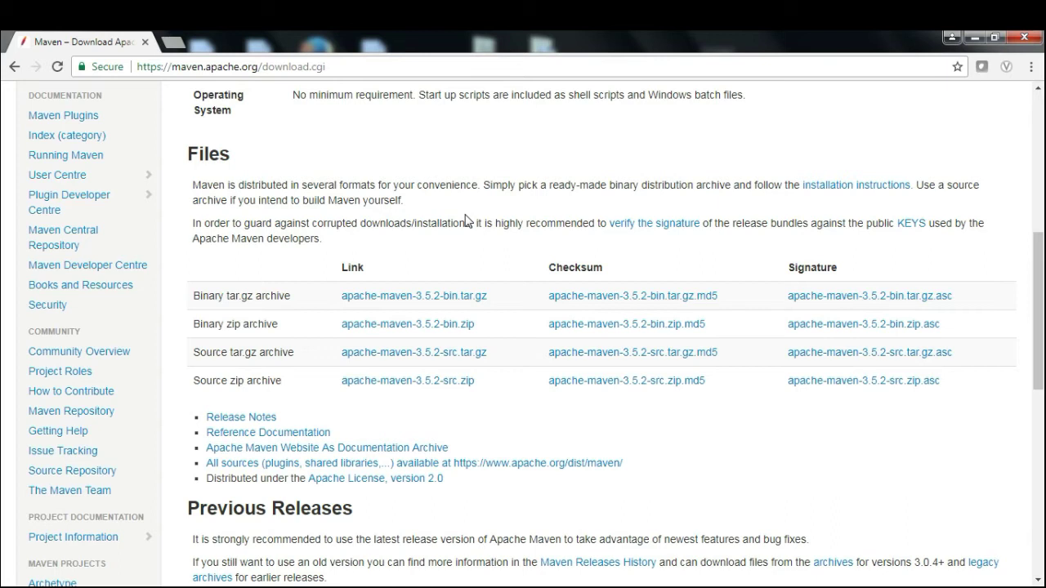
- Launch the System Properties with sysdm.cpl and open the Environment Variables settings
key("super+r")
type("sys")
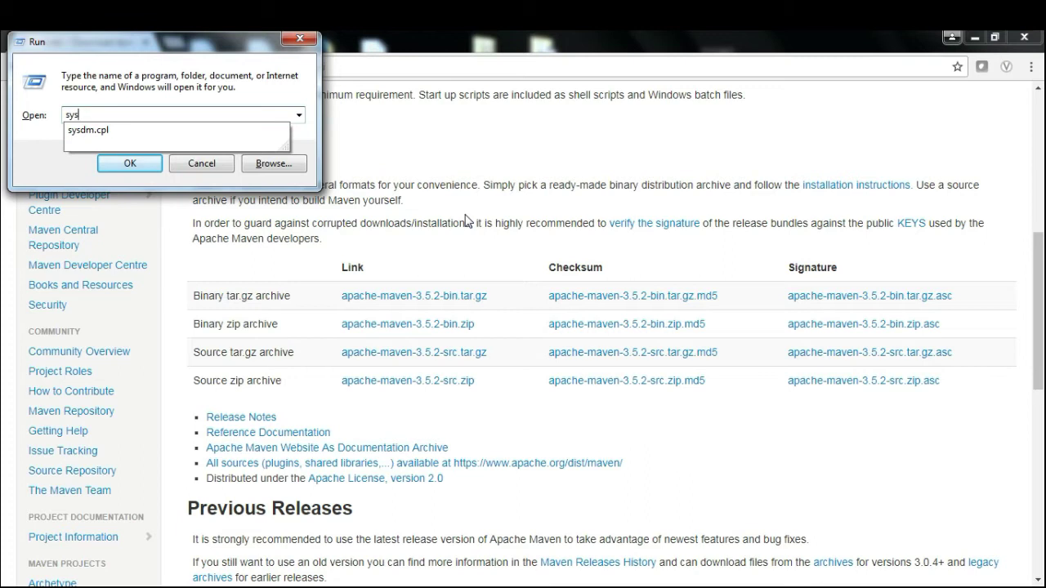
key("Down")
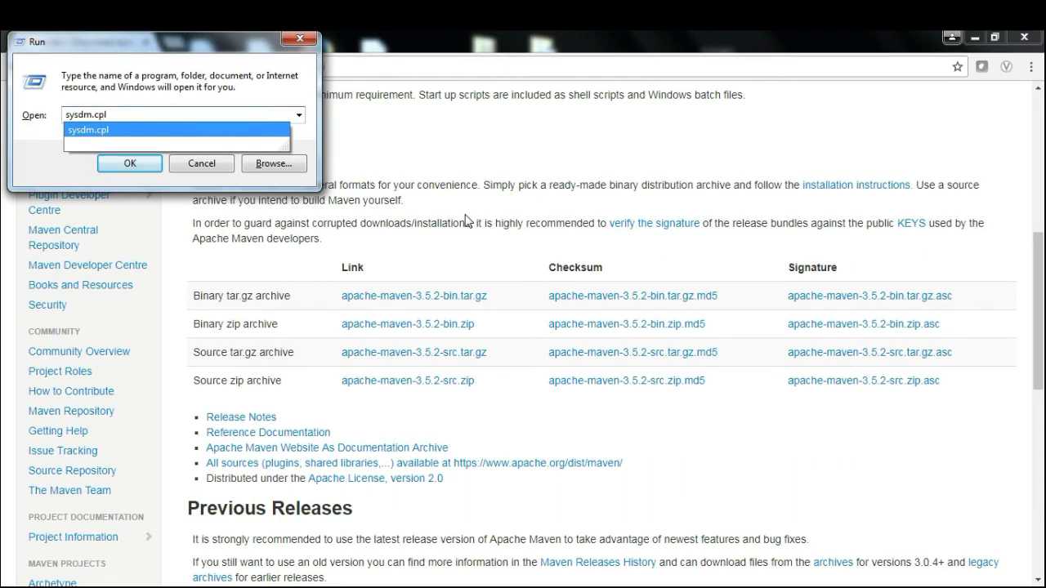
key("Return")
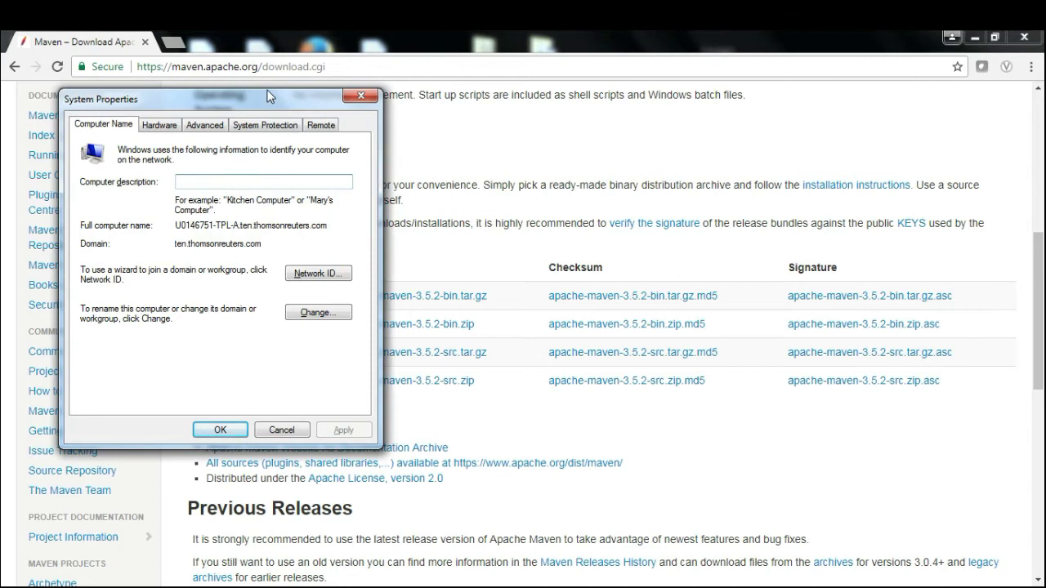
left_click_drag(256, 98, 515, 166)
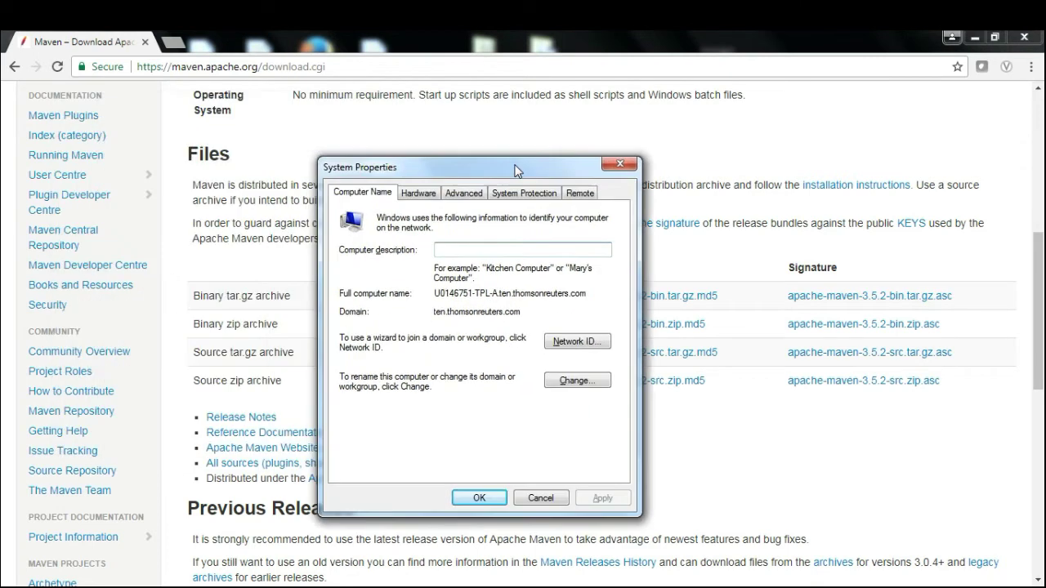
left_click(464, 194)
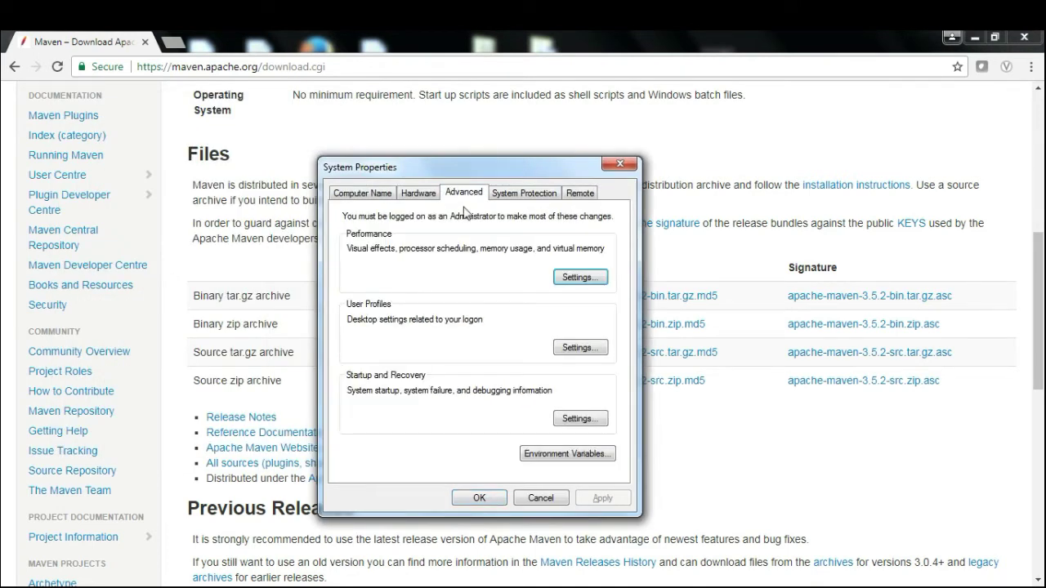
left_click_drag(447, 175, 432, 138)
left_click(553, 416)
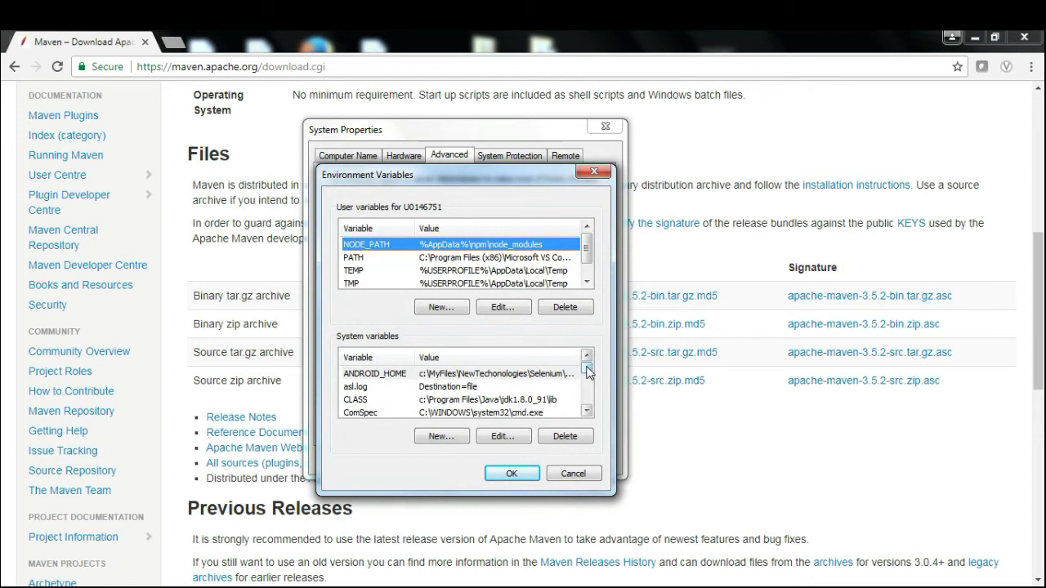
- Locate the JAVA_HOME entry among the system variables and open it for editing
mouse_move(587, 372)
left_mouse_down()
mouse_move(586, 391)
mouse_move(587, 363)
left_mouse_up()
left_click(587, 412)
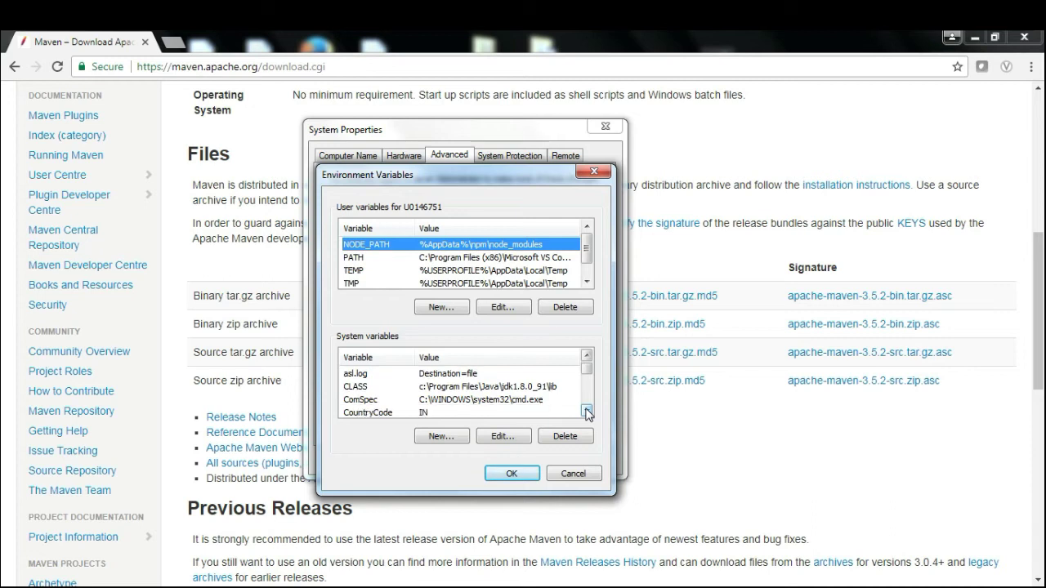
left_click(586, 412)
left_click(586, 412)
left_click(586, 412)
left_click(587, 412)
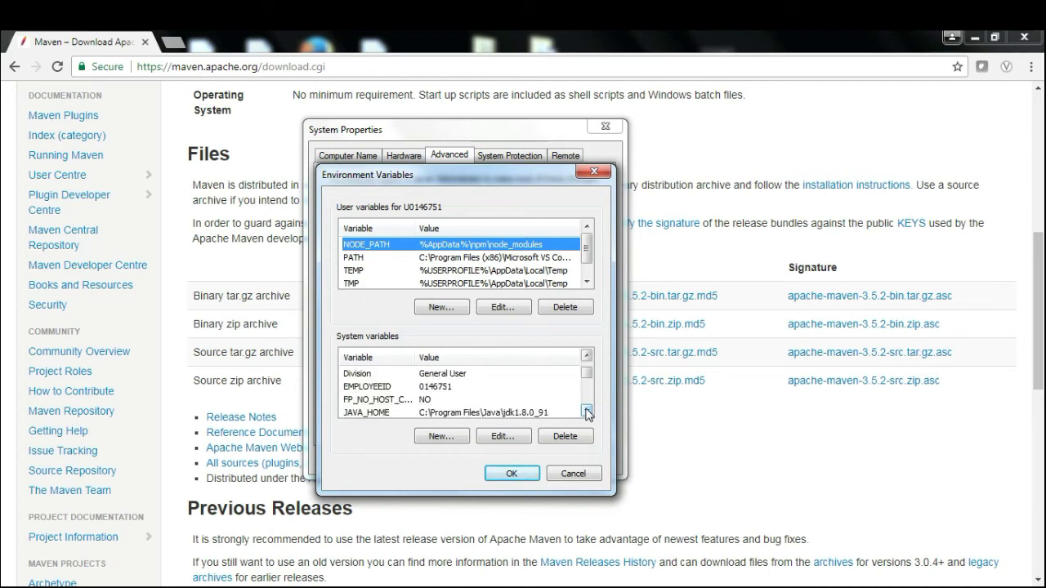
left_click(586, 412)
left_click(587, 413)
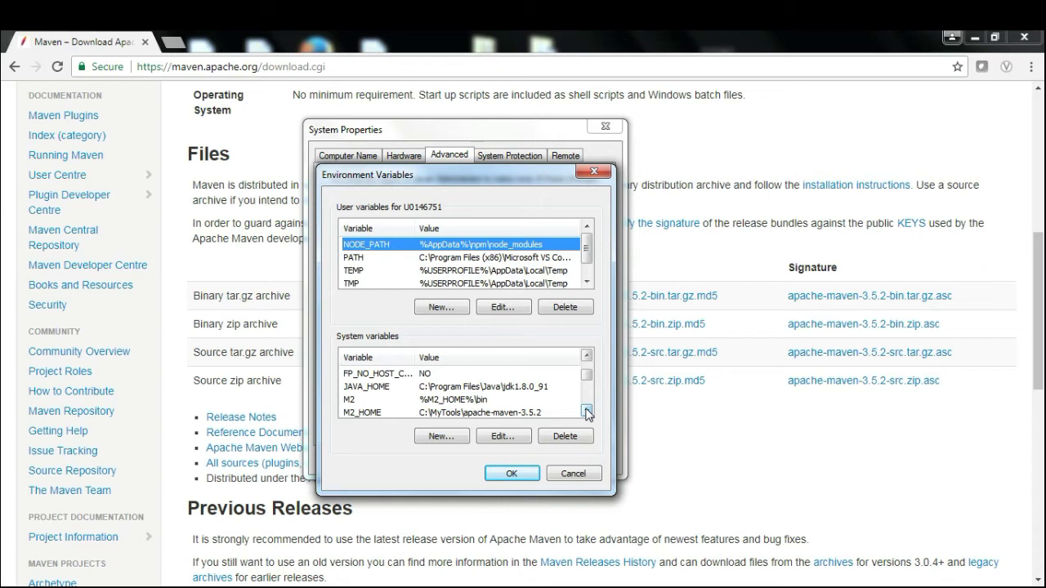
left_click(586, 413)
double_click(531, 377)
left_click_drag(478, 222, 460, 209)
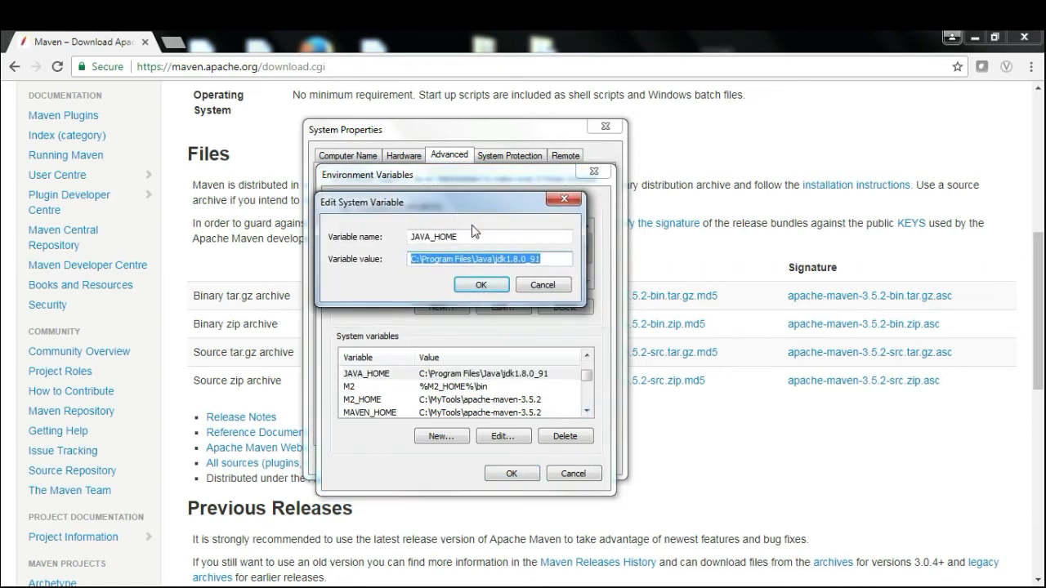
- Review the name and JDK path of the JAVA_HOME variable, and close it without saving changes
left_click(471, 238)
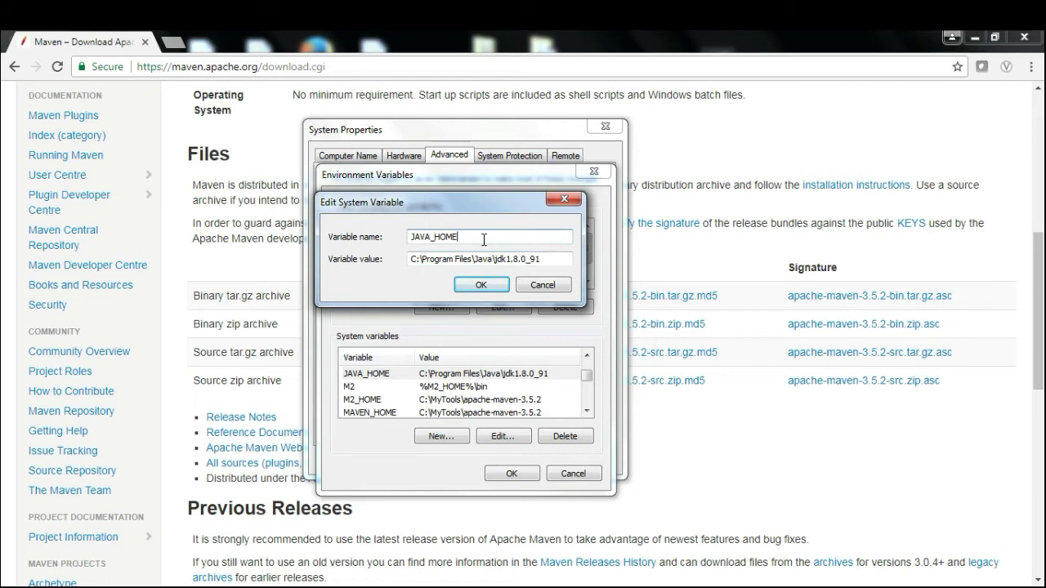
left_click_drag(471, 237, 408, 234)
left_click(490, 238)
left_click(544, 260)
left_click_drag(545, 260, 407, 261)
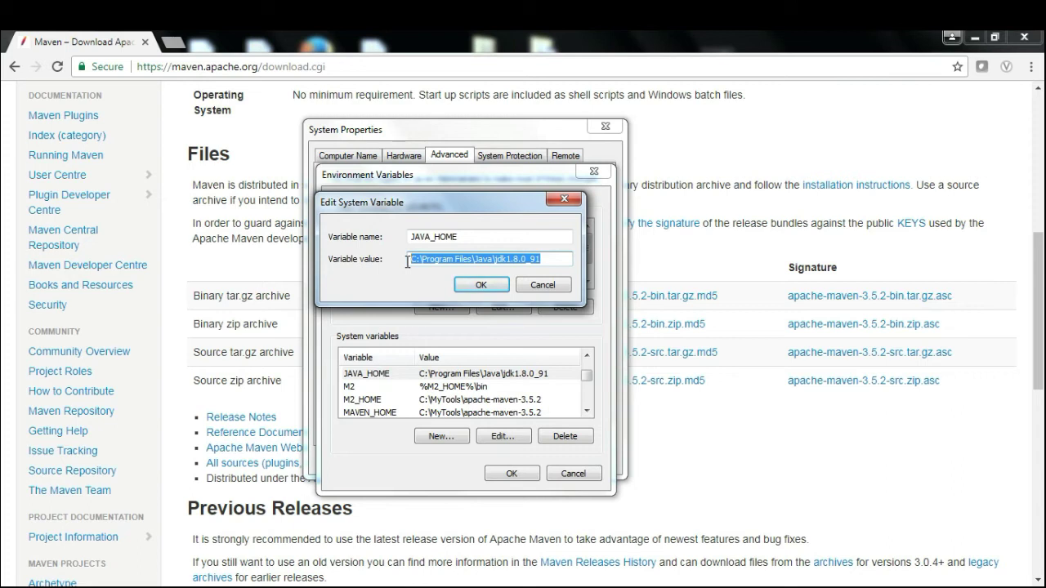
left_click(558, 258)
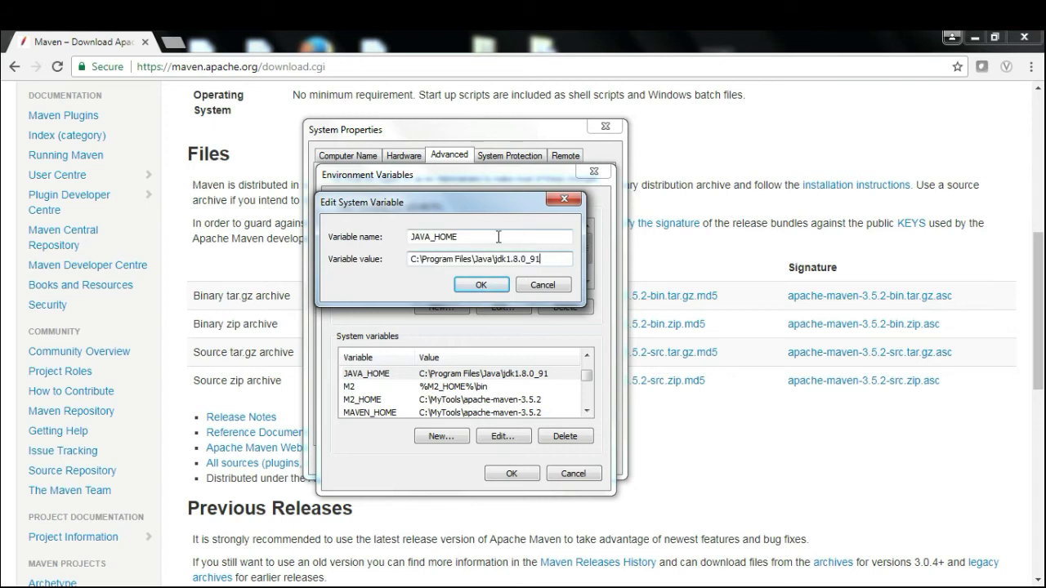
left_click_drag(495, 236, 407, 229)
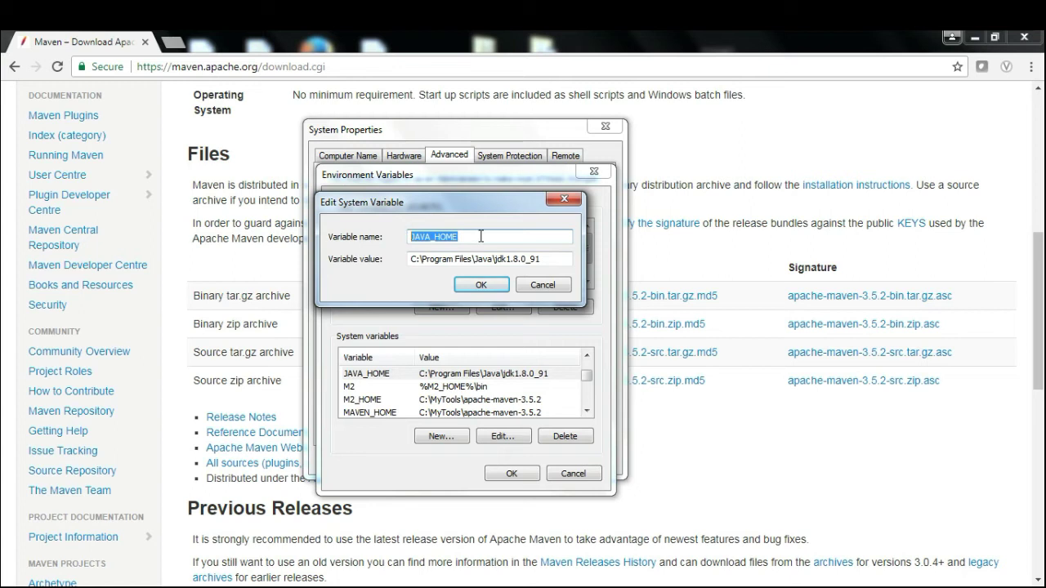
left_click_drag(548, 258, 385, 259)
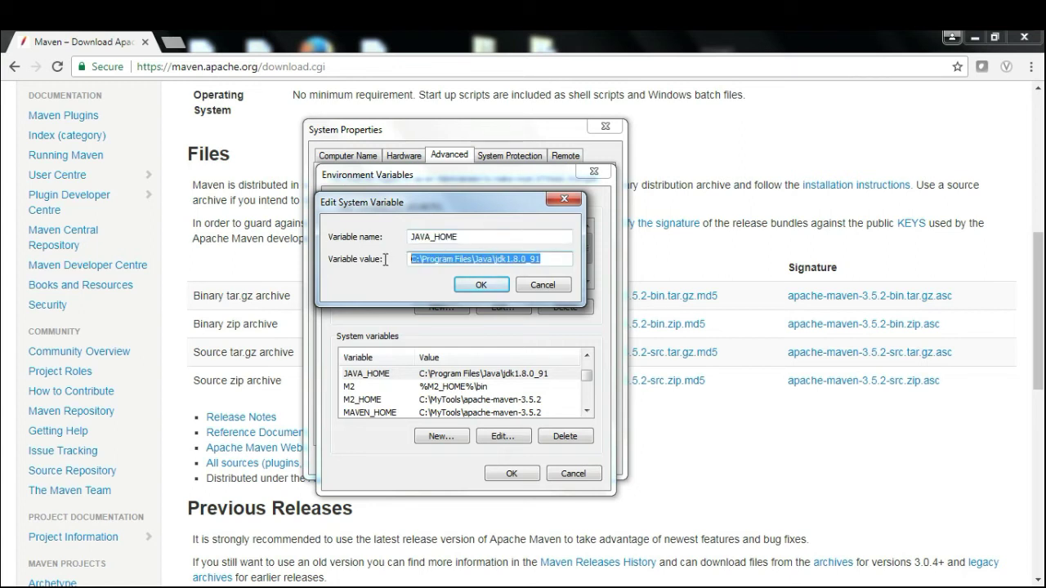
left_click(542, 284)
- Open the M2_HOME system variable, check its Maven folder path, and close it without saving changes
double_click(484, 399)
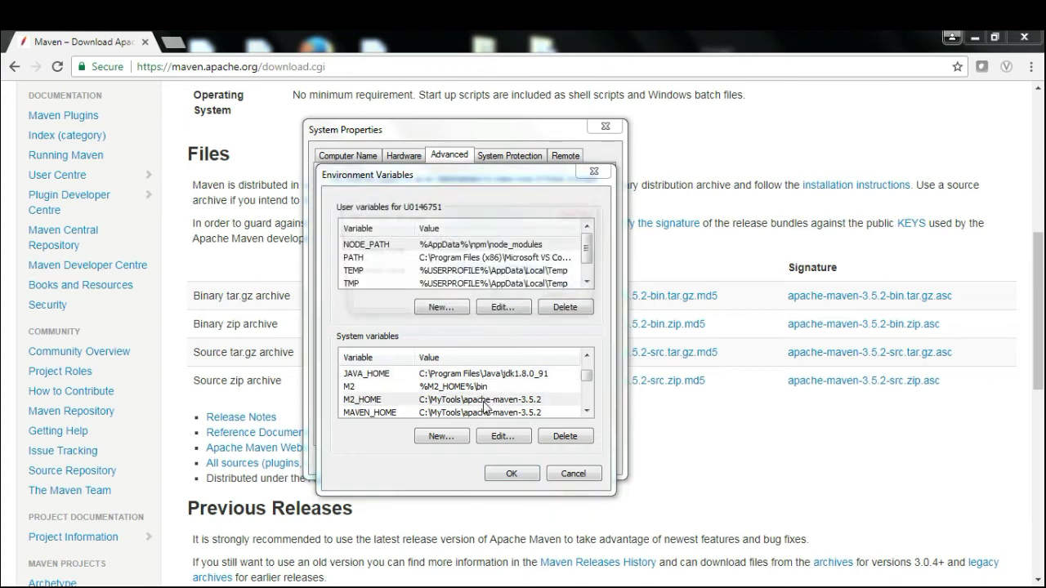
left_click_drag(450, 217, 440, 213)
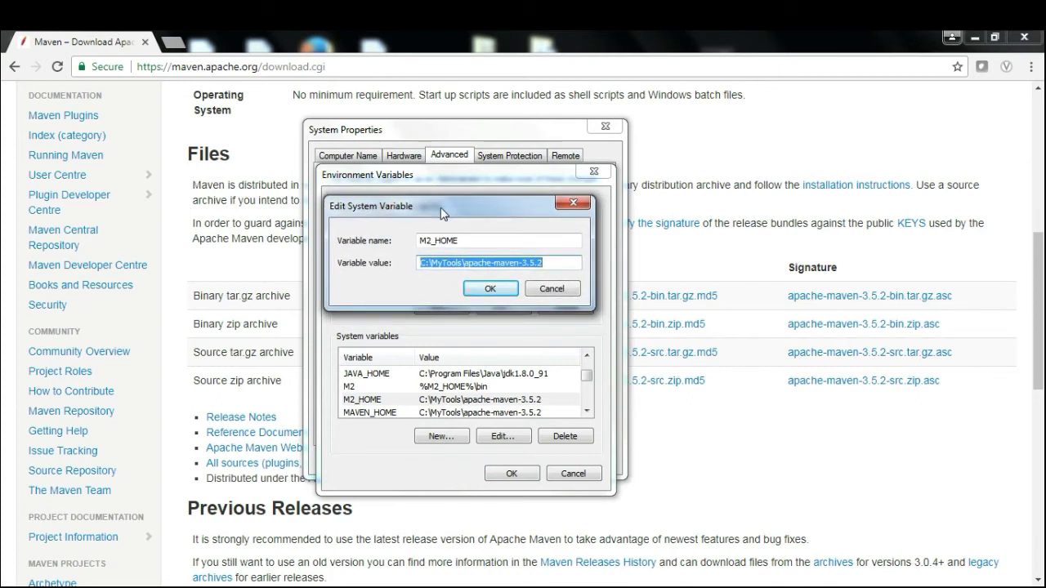
left_click(554, 264)
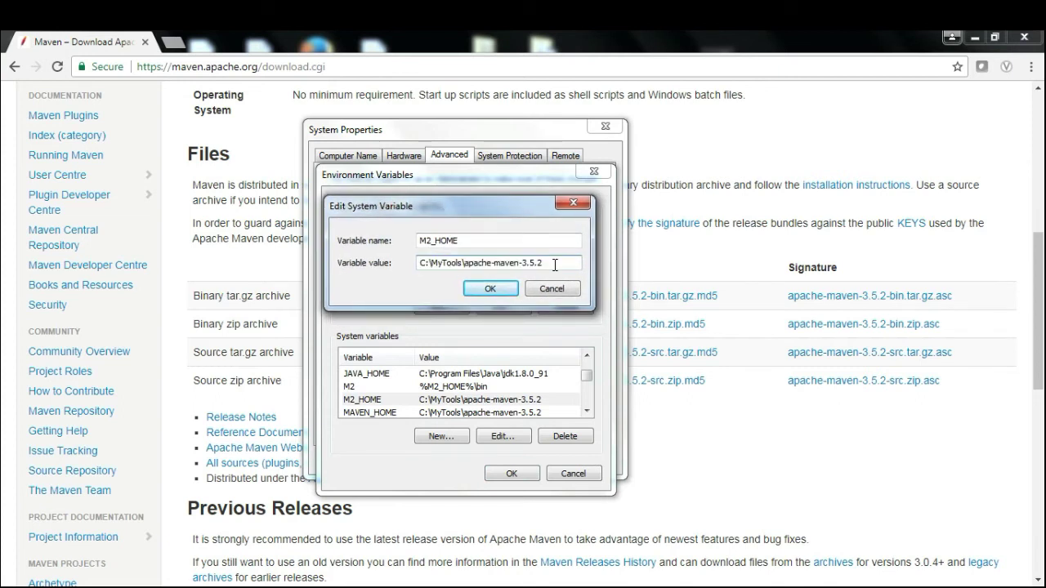
left_click_drag(555, 264, 416, 269)
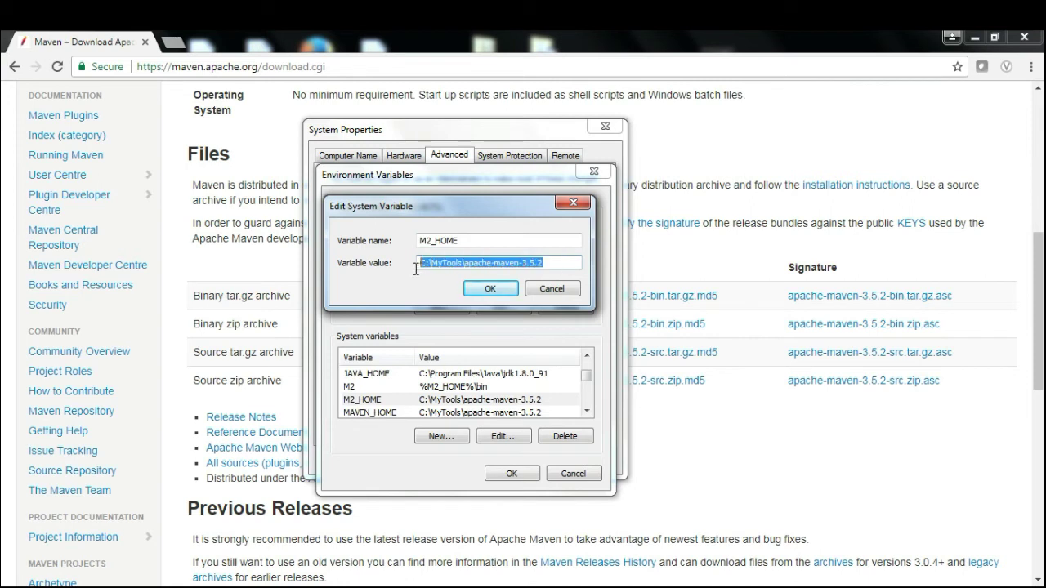
left_click(552, 290)
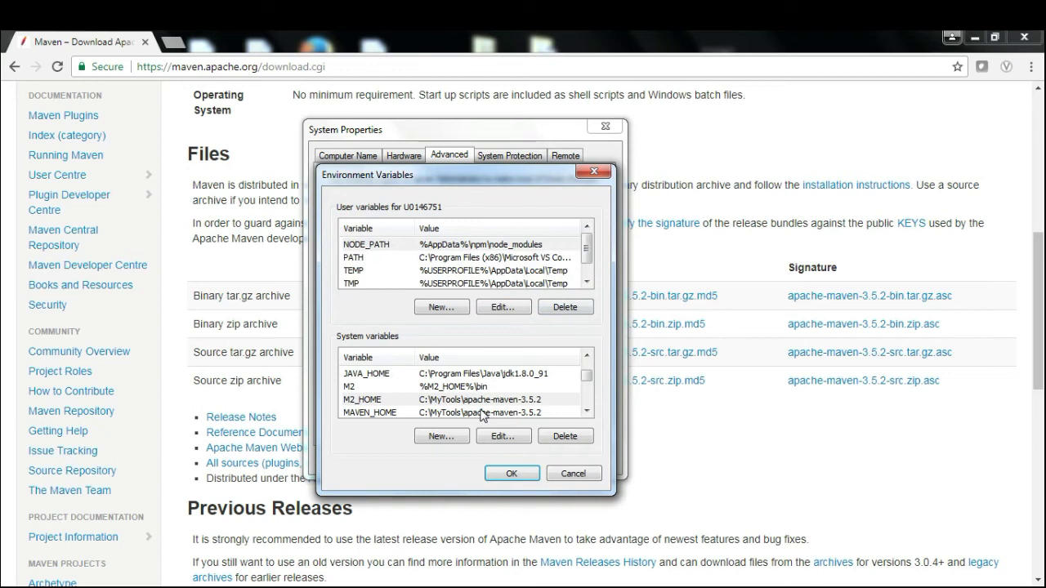
- Open the MAVEN_HOME system variable, check its name and Maven folder path, and close it without saving changes
double_click(483, 412)
left_click(571, 273)
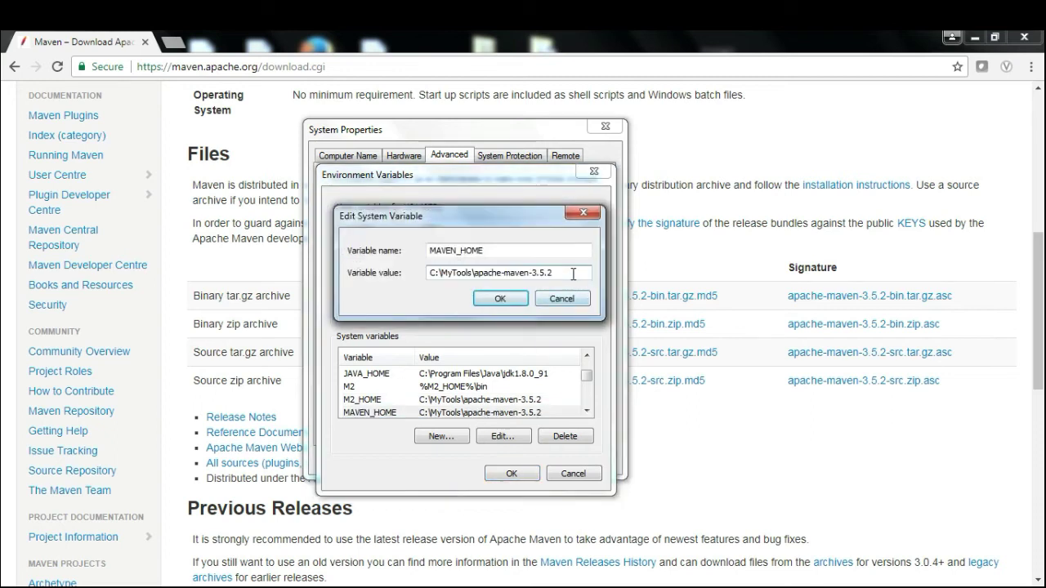
left_click_drag(537, 250, 401, 242)
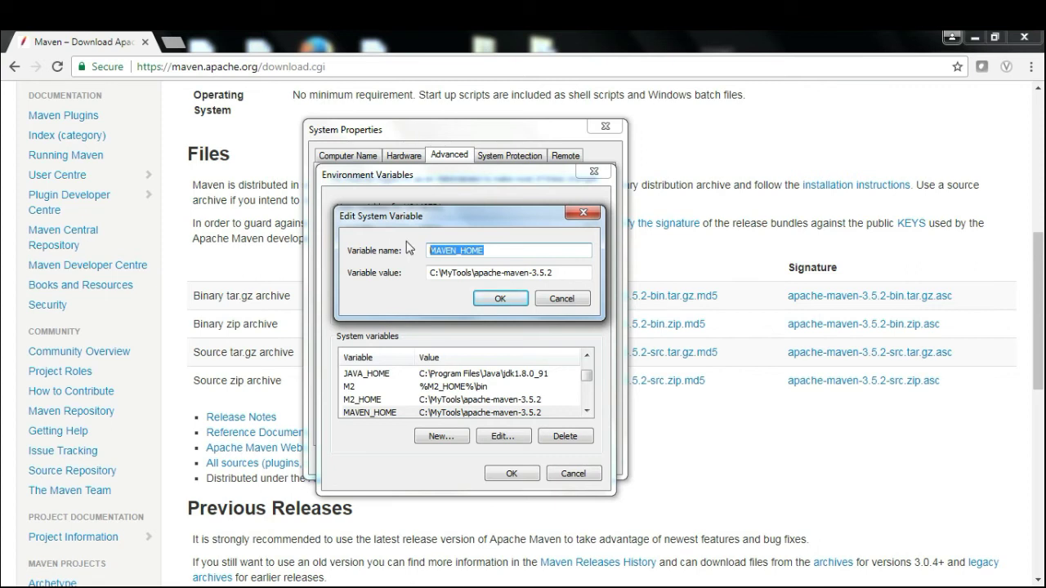
left_click(562, 299)
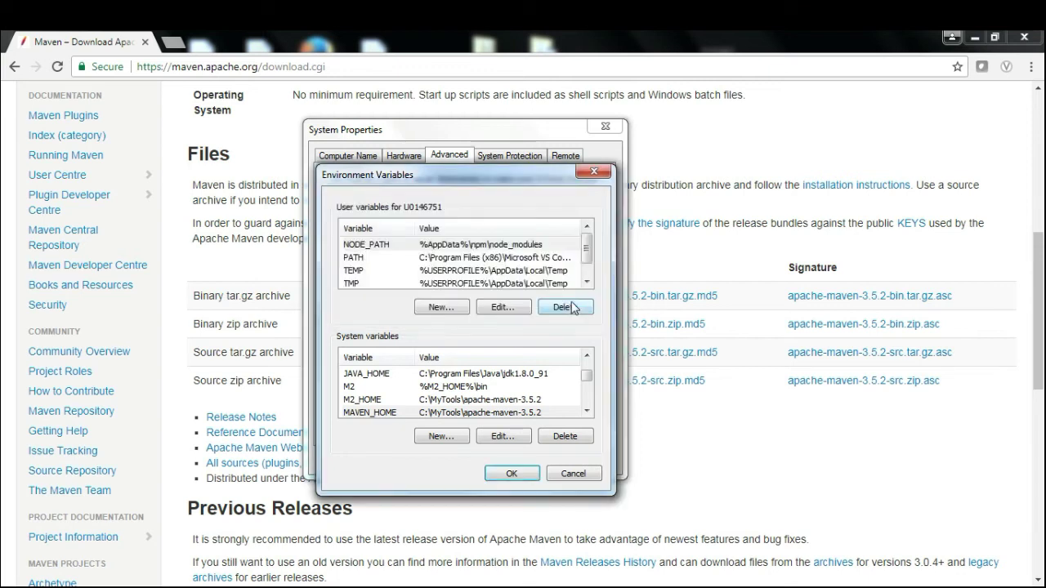
- Go through the JAVA_HOME, M2_HOME and MAVEN_HOME entries and open the M2 system variable to review its name and value
left_click(507, 379)
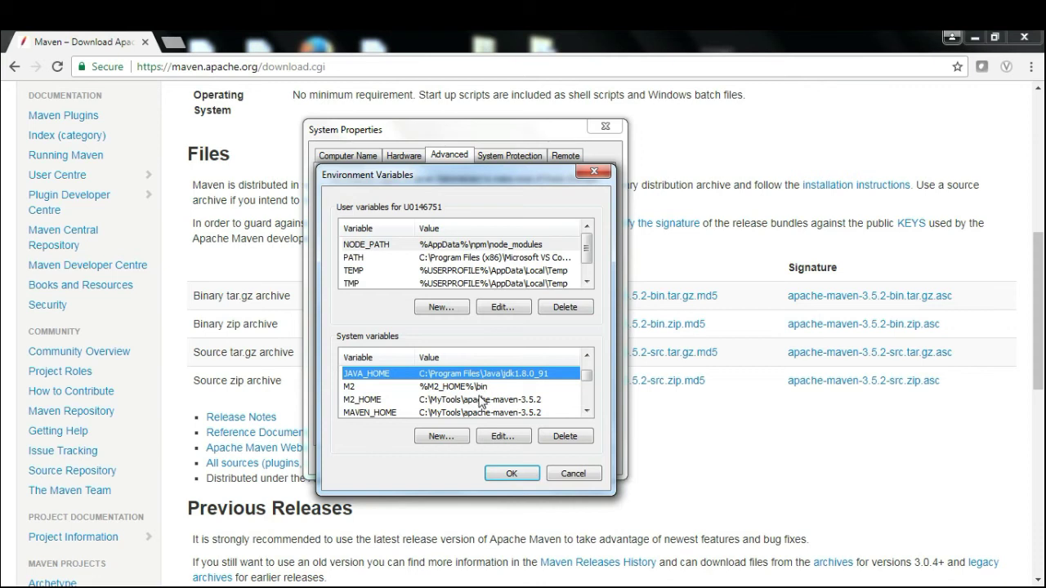
left_click(479, 400)
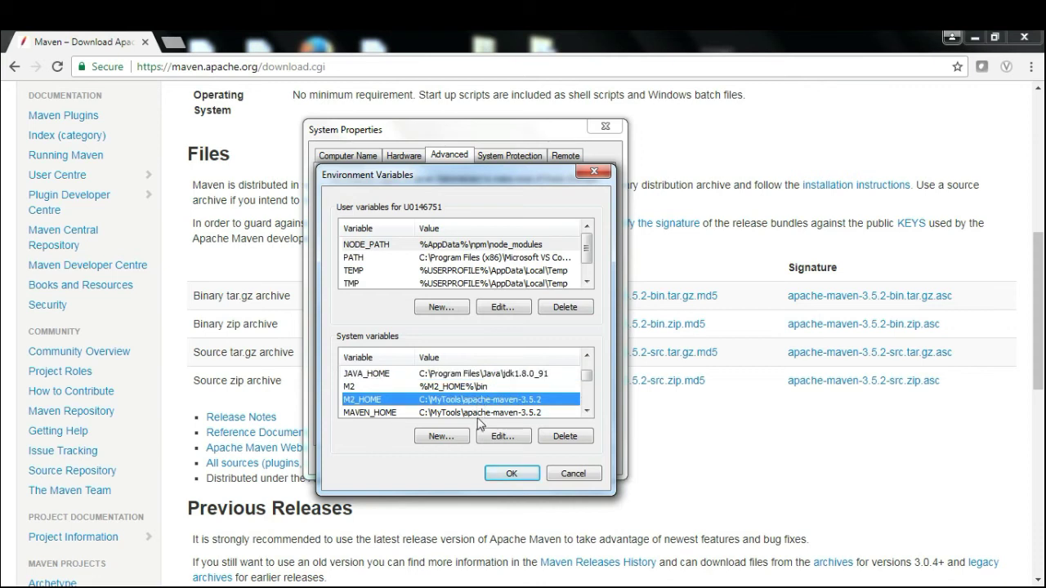
left_click(477, 412)
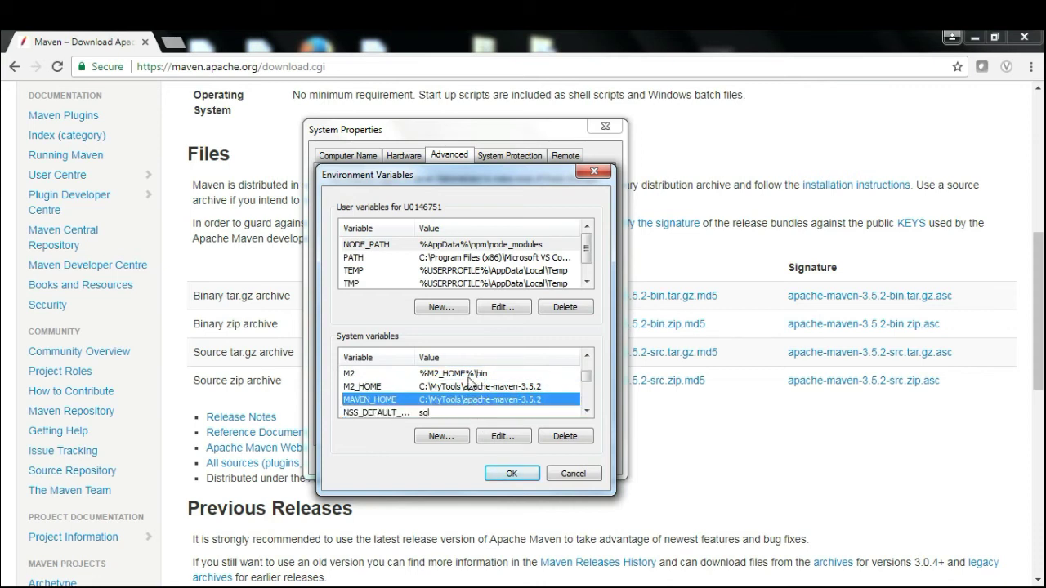
double_click(469, 374)
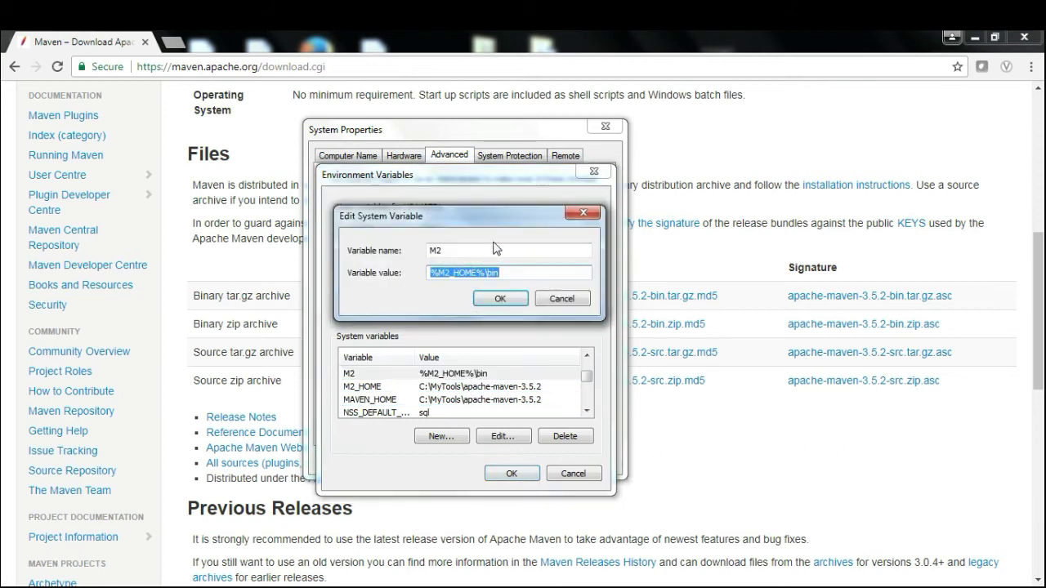
left_click_drag(477, 248, 414, 243)
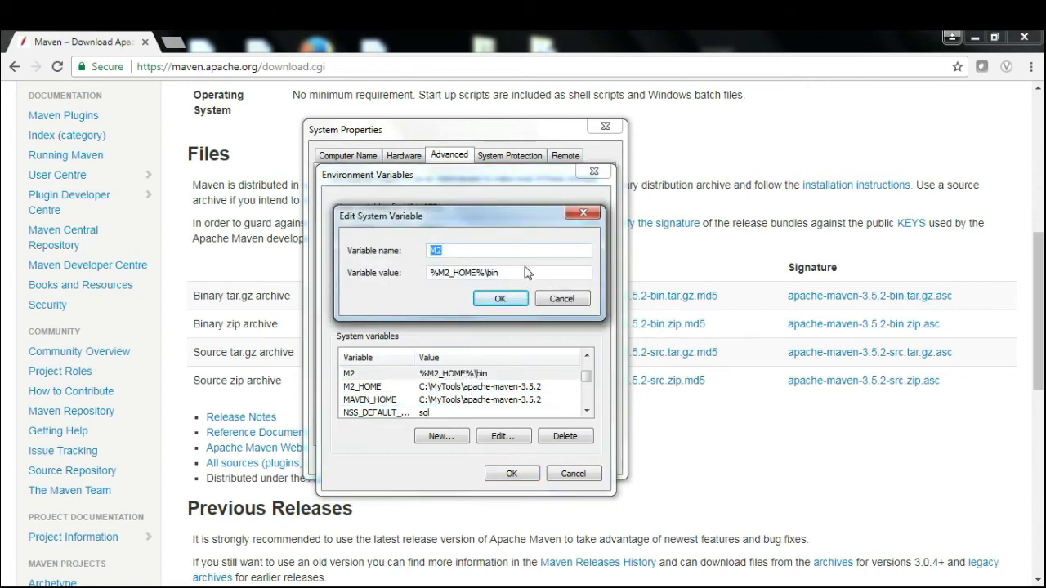
left_click_drag(531, 273, 422, 265)
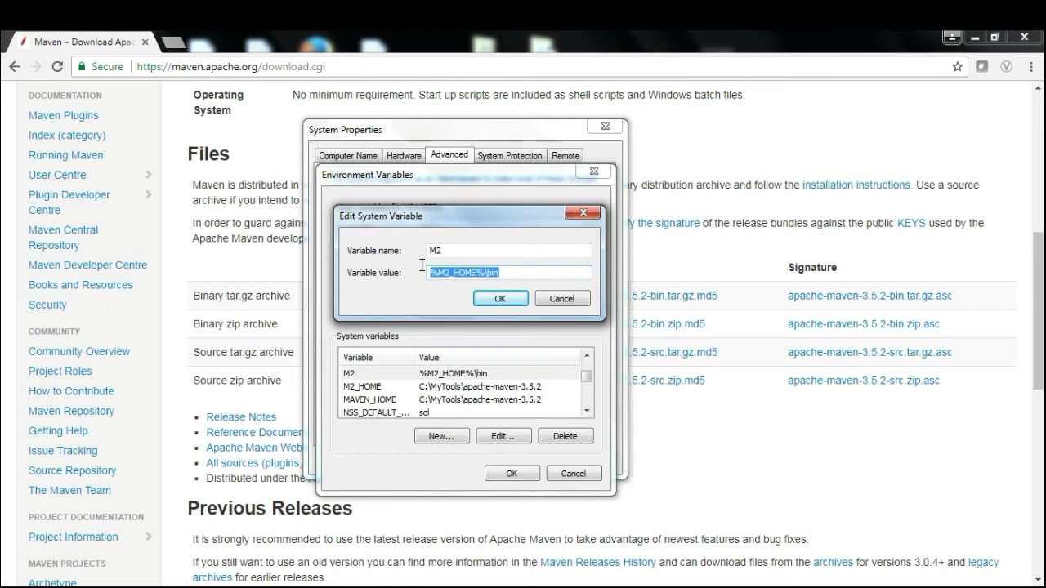
- Open the C:\MyTools folder in Windows Explorer through the Run dialog
key("super+r")
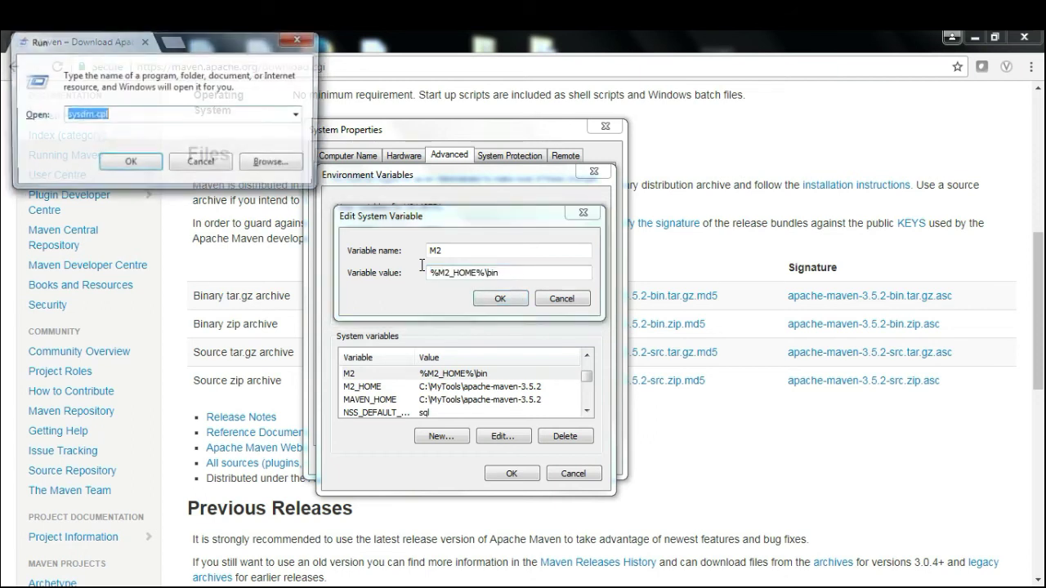
type("c:")
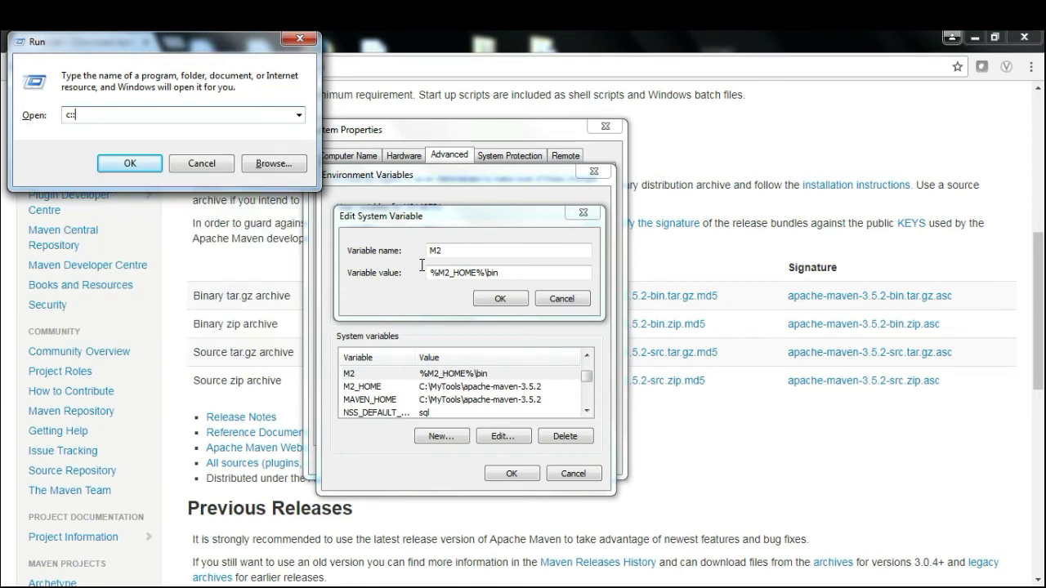
type("\\")
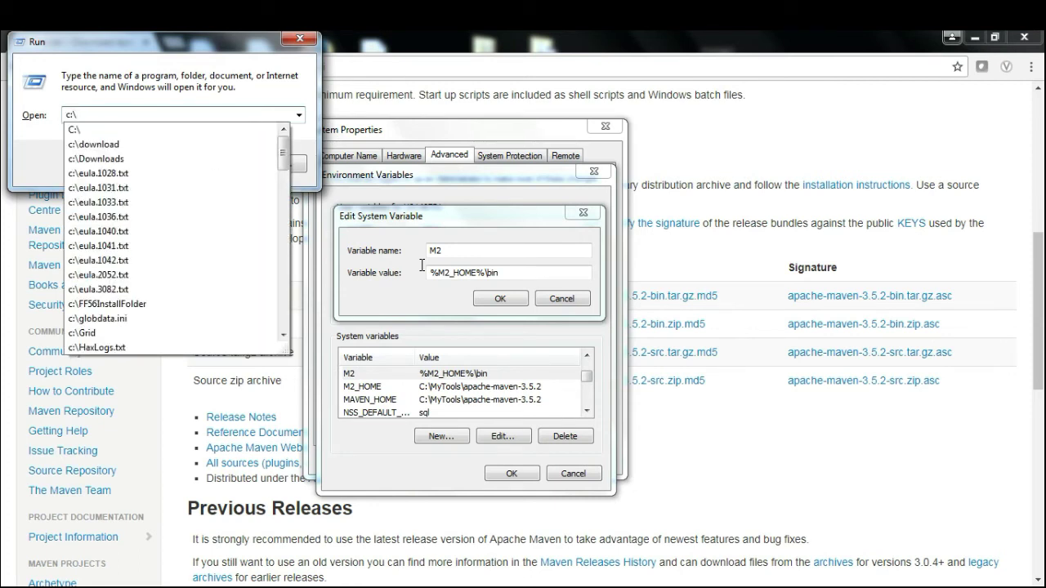
type("My")
key("Down")
key("Down")
key("Down")
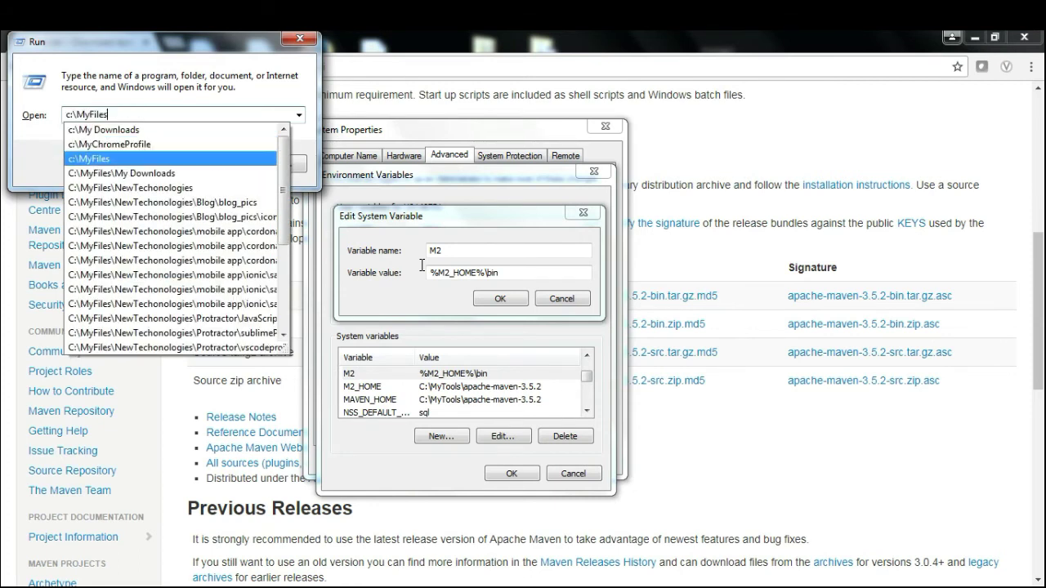
type("t")
key("BackSpace")
key("BackSpace")
key("BackSpace")
key("BackSpace")
key("BackSpace")
key("BackSpace")
type("t")
key("Down")
key("Return")
- Open the bin folder inside apache-maven-3.5.2, show its full path, and minimize the Explorer window
double_click(184, 137)
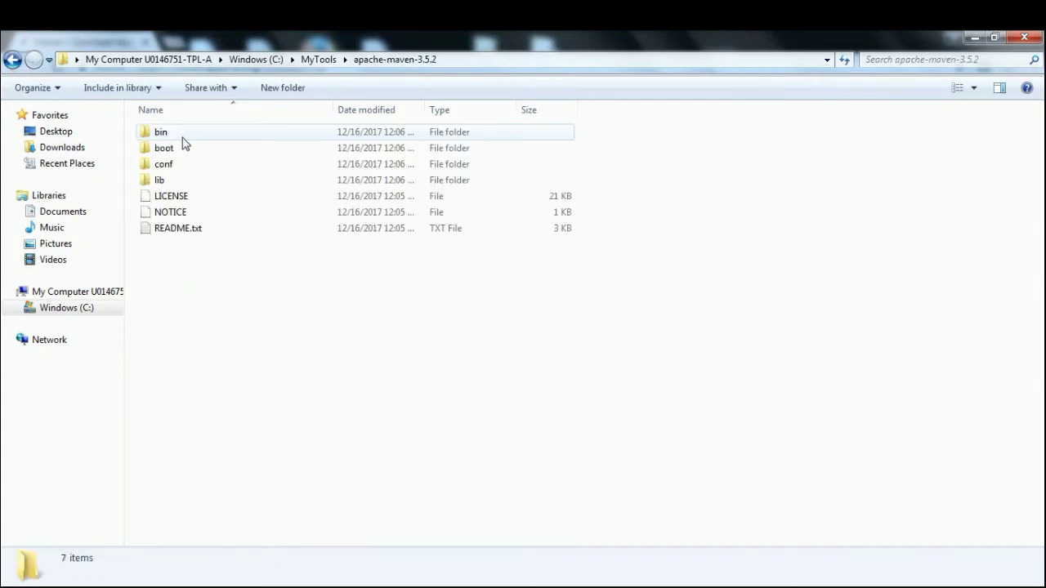
double_click(178, 133)
left_click(558, 65)
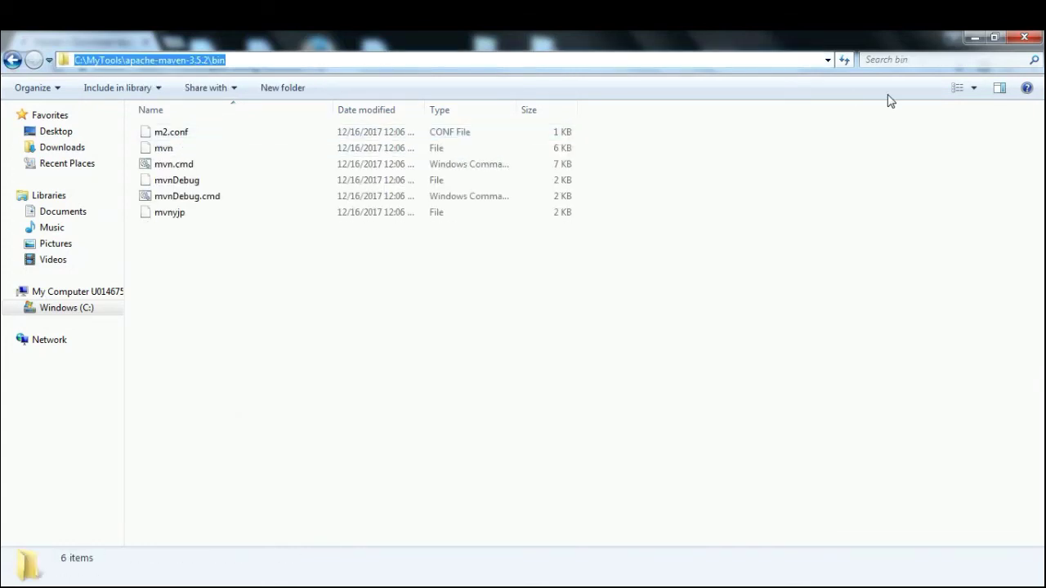
left_click(975, 38)
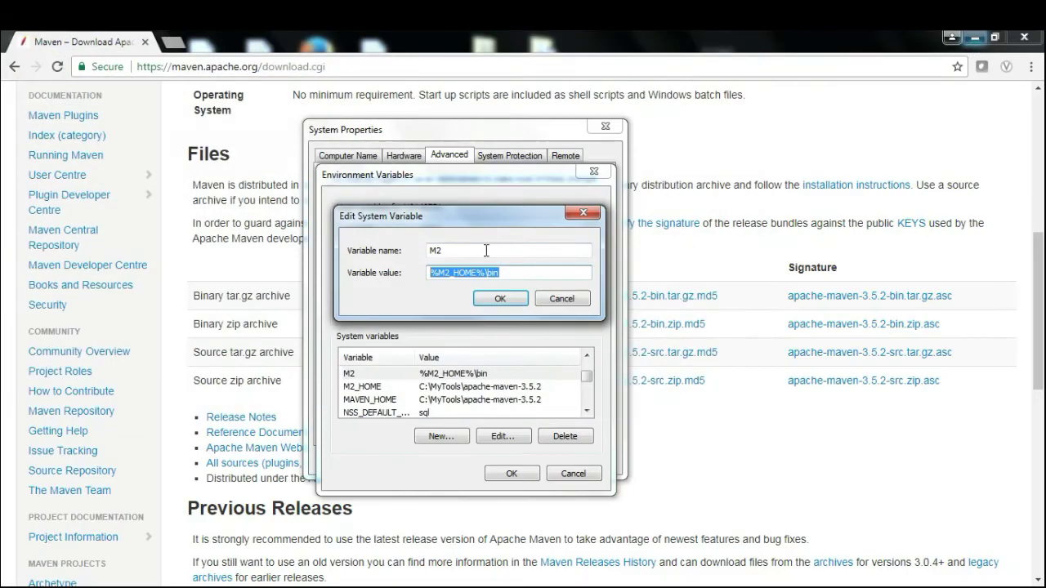
- Examine how the M2 variable's value combines the %M2_HOME% reference with the bin folder, and close it without saving
left_click(524, 273)
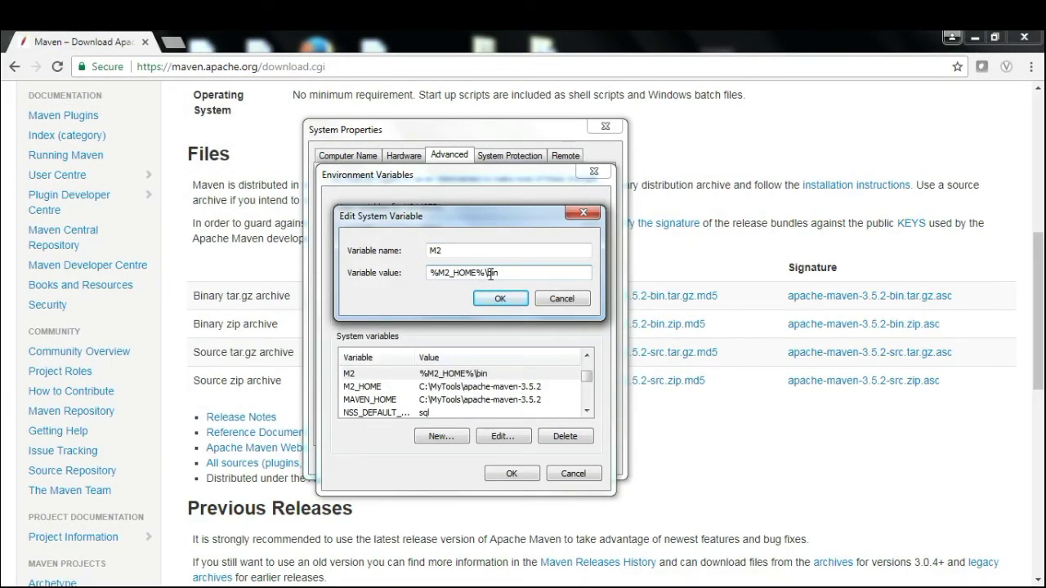
left_click_drag(487, 273, 431, 273)
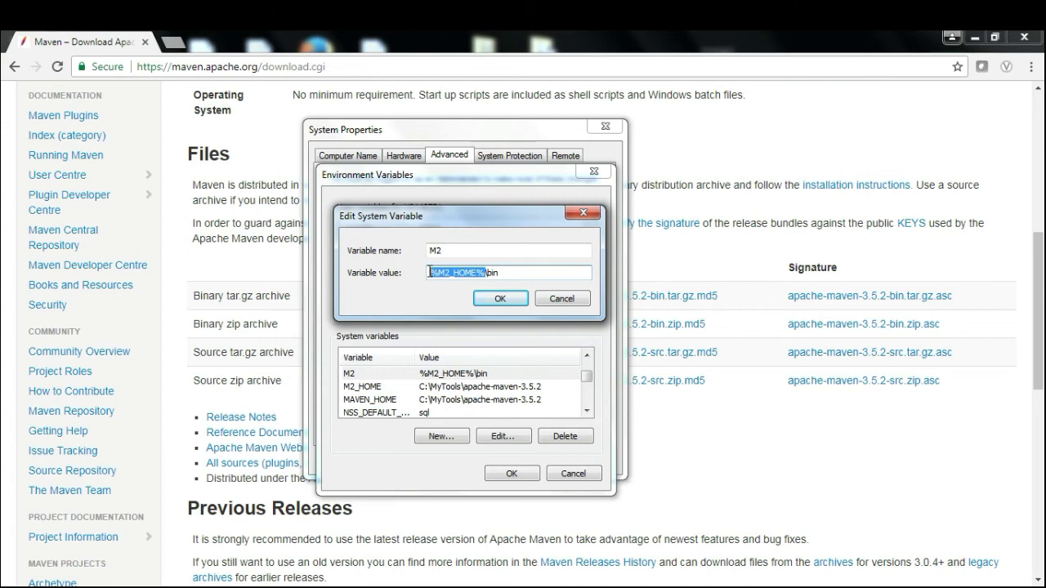
left_click(518, 272)
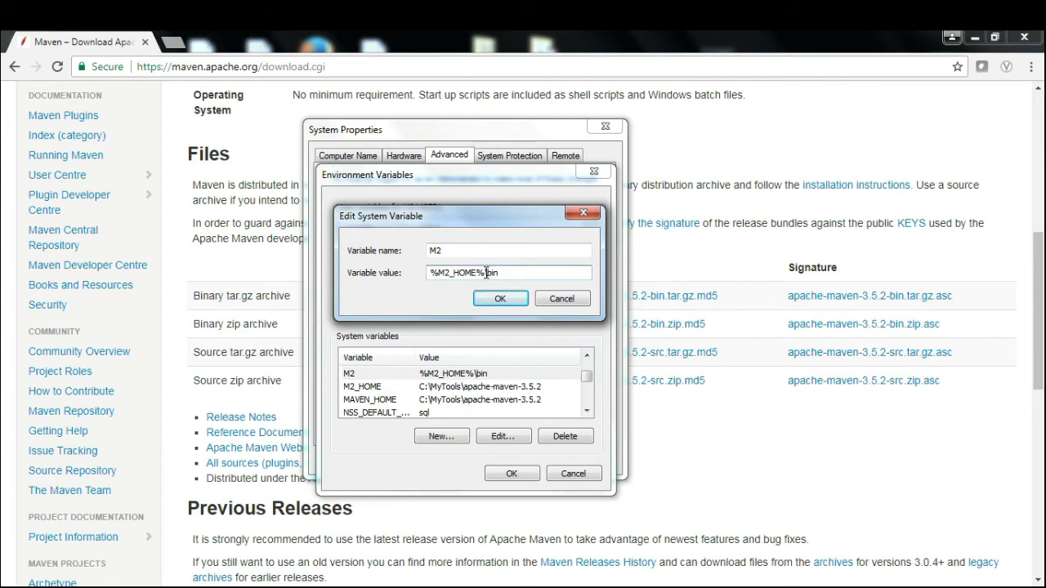
left_click_drag(487, 273, 429, 274)
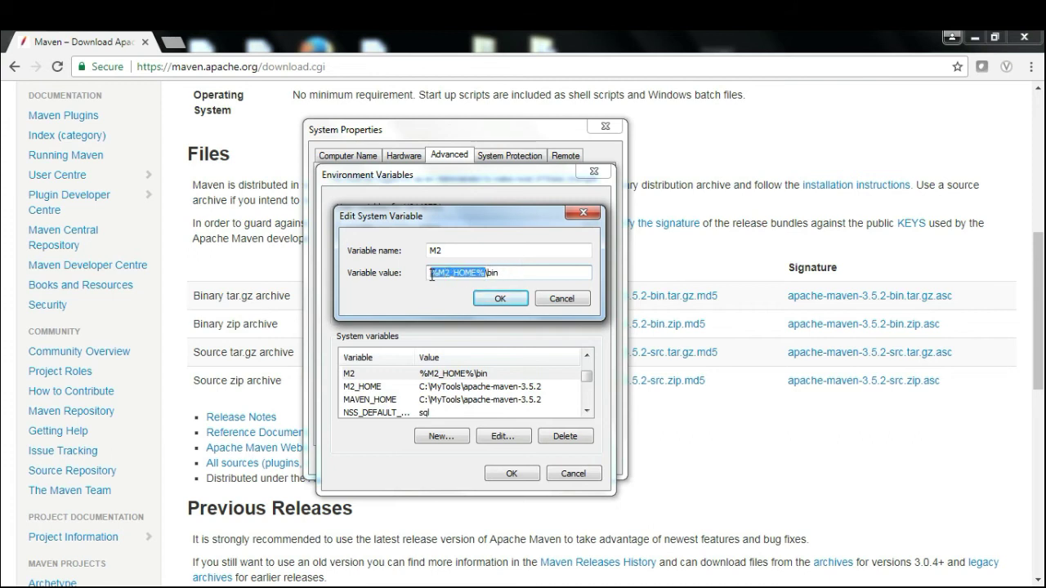
left_click(506, 272)
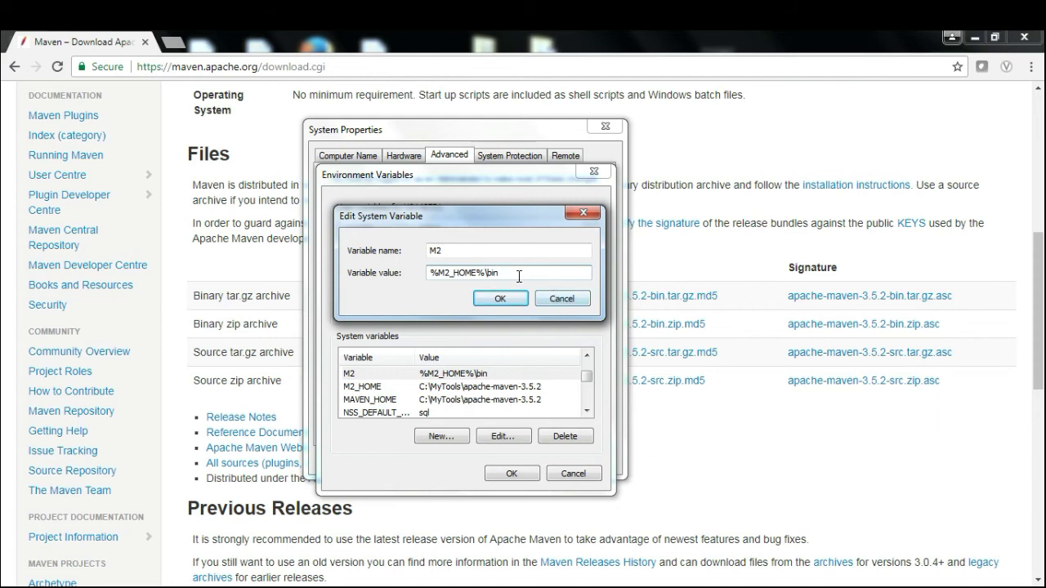
double_click(491, 275)
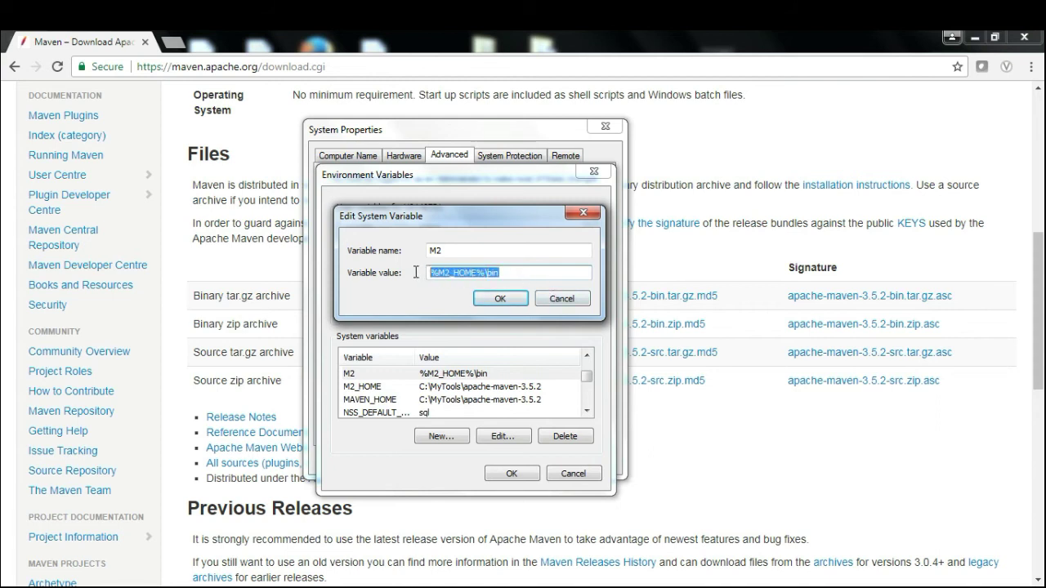
left_click(518, 273)
left_click(578, 300)
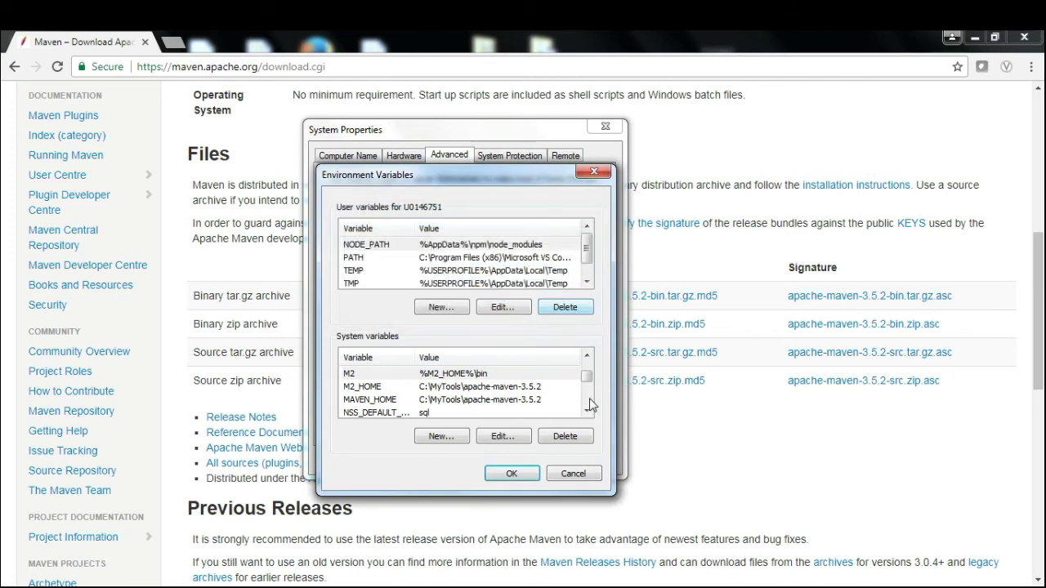
- Open the Path system variable, check its %M2_HOME%\bin entry, and close all the system settings dialogs without saving
left_click(586, 410)
left_click(586, 410)
left_click(586, 411)
left_click(586, 410)
left_click(588, 410)
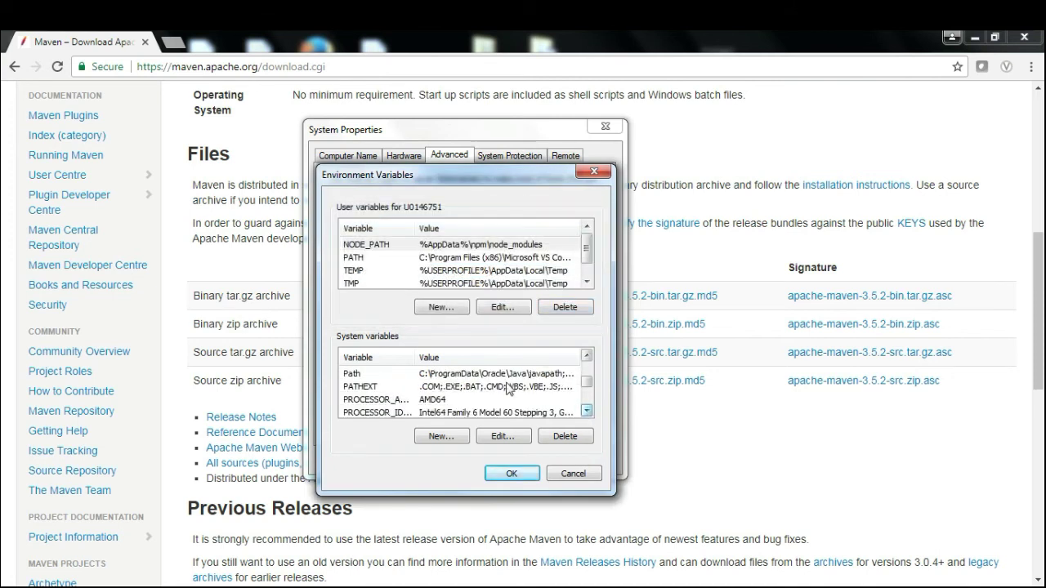
double_click(487, 376)
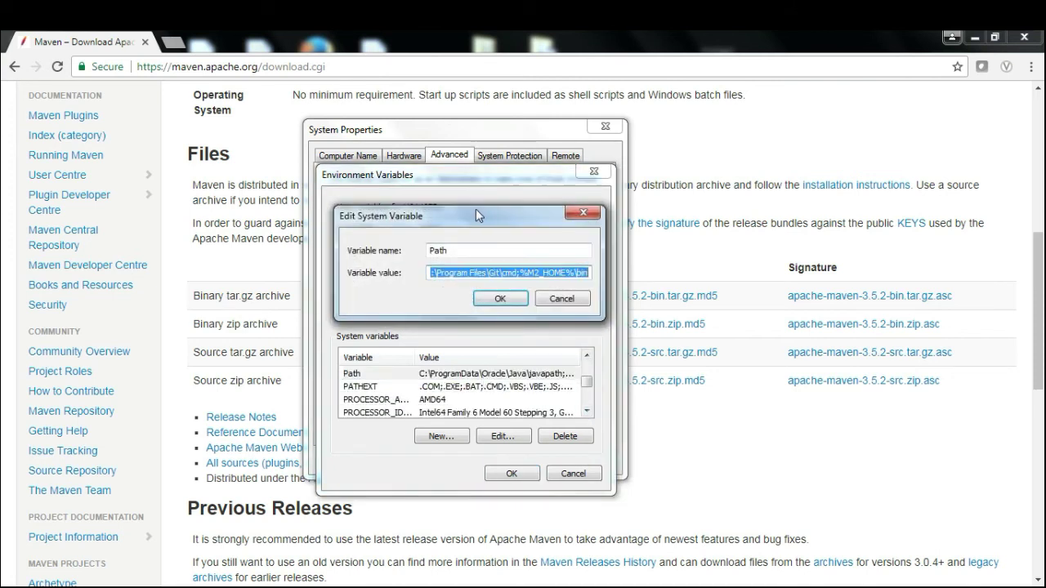
left_click_drag(480, 215, 457, 214)
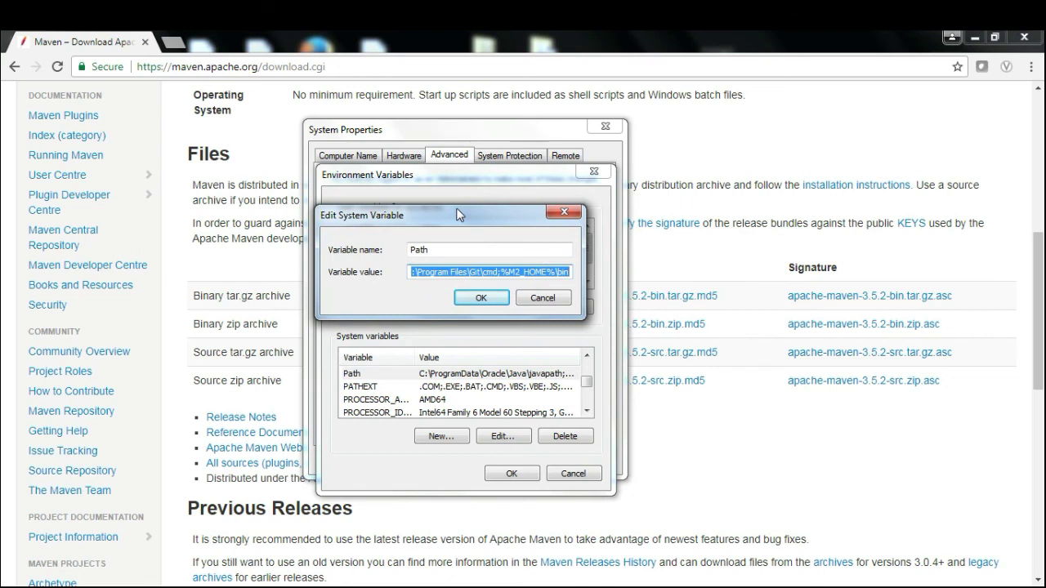
left_click(476, 275)
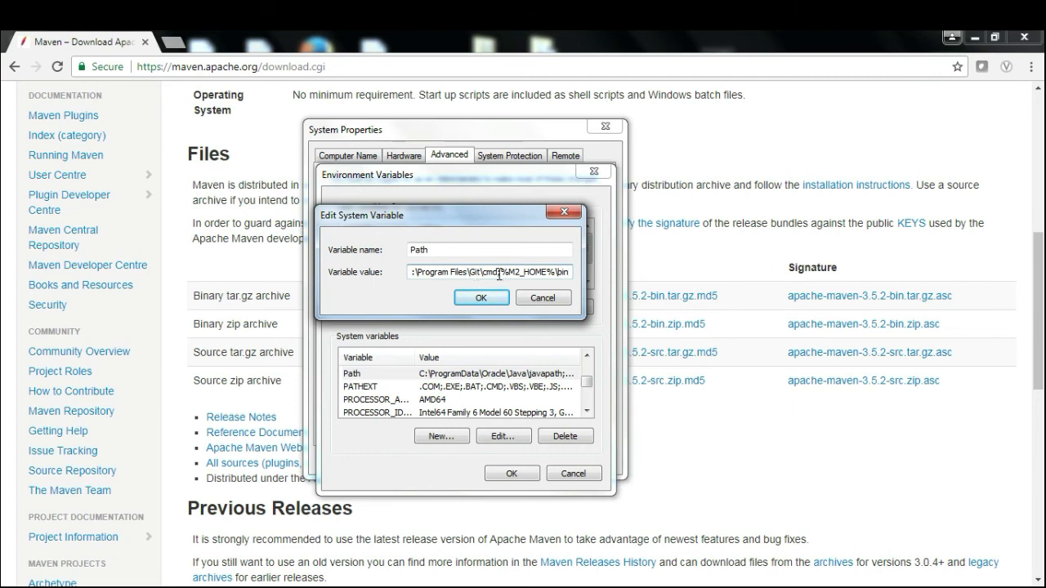
left_click_drag(499, 273, 573, 270)
left_click(546, 298)
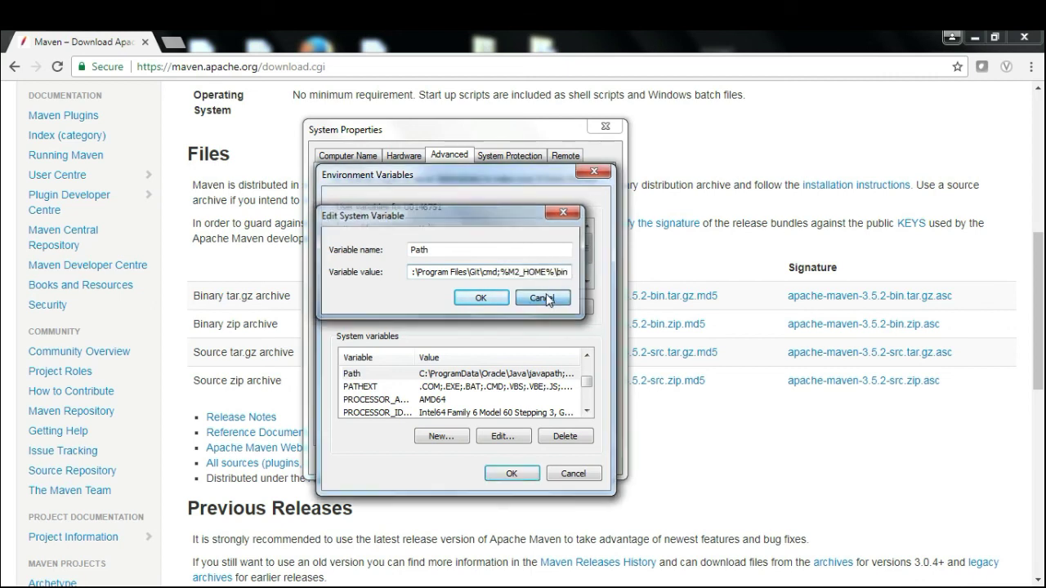
left_click(567, 471)
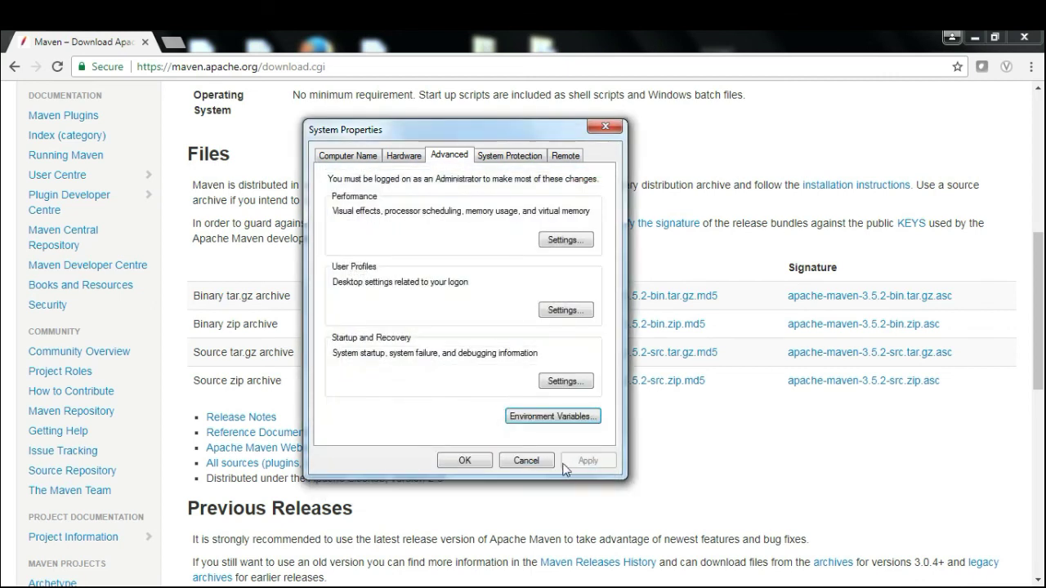
left_click(533, 462)
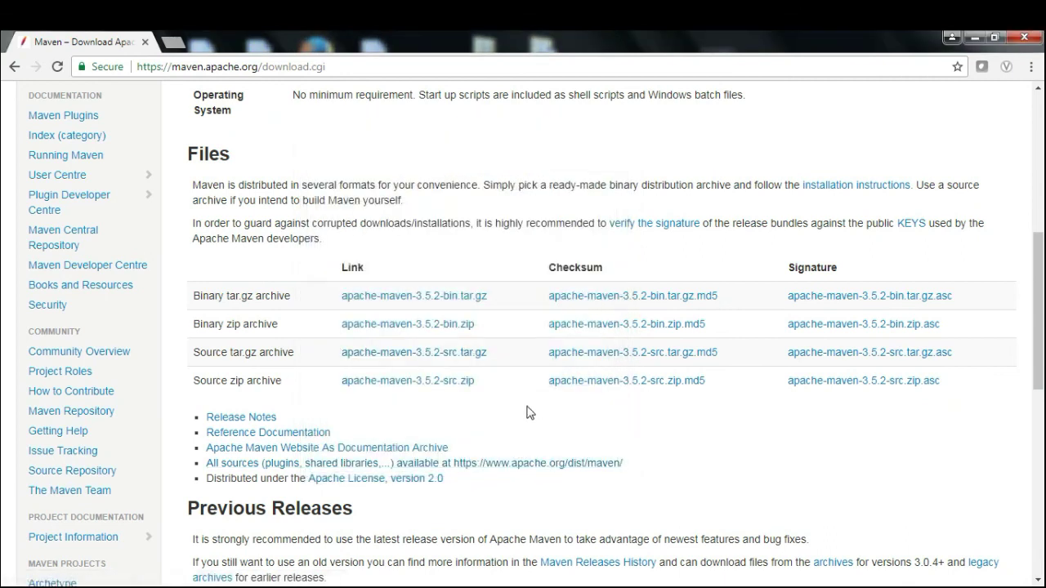
- Launch a Command Prompt window by running cmd
key("super+r")
type("cmd")
key("Return")
- Check the installed Maven version with mvn -v and close the Command Prompt
type("mvn -")
key("BackSpace")
key("BackSpace")
key("BackSpace")
key("BackSpace")
type("vn")
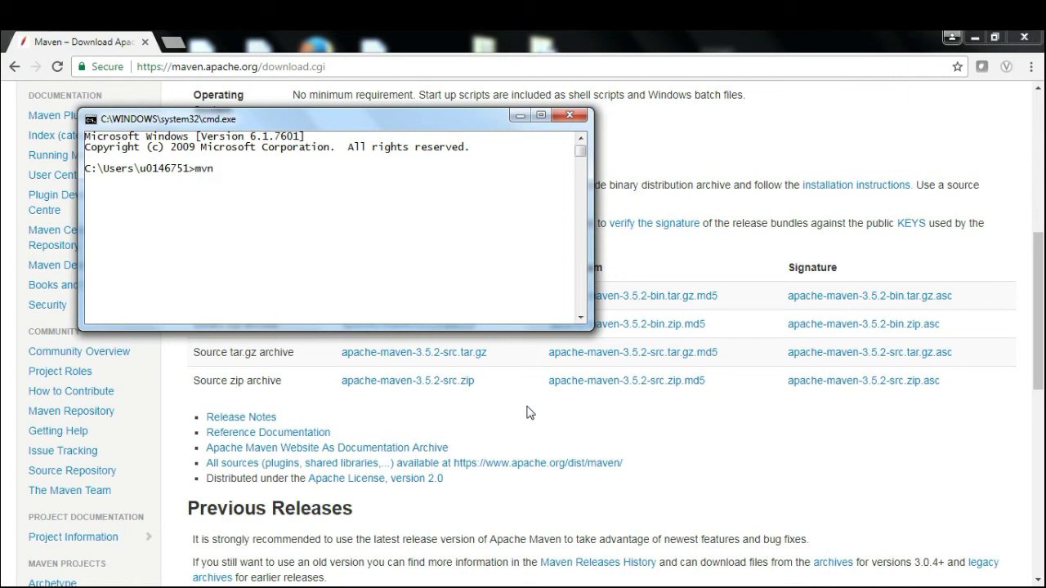
type(" -v")
key("Return")
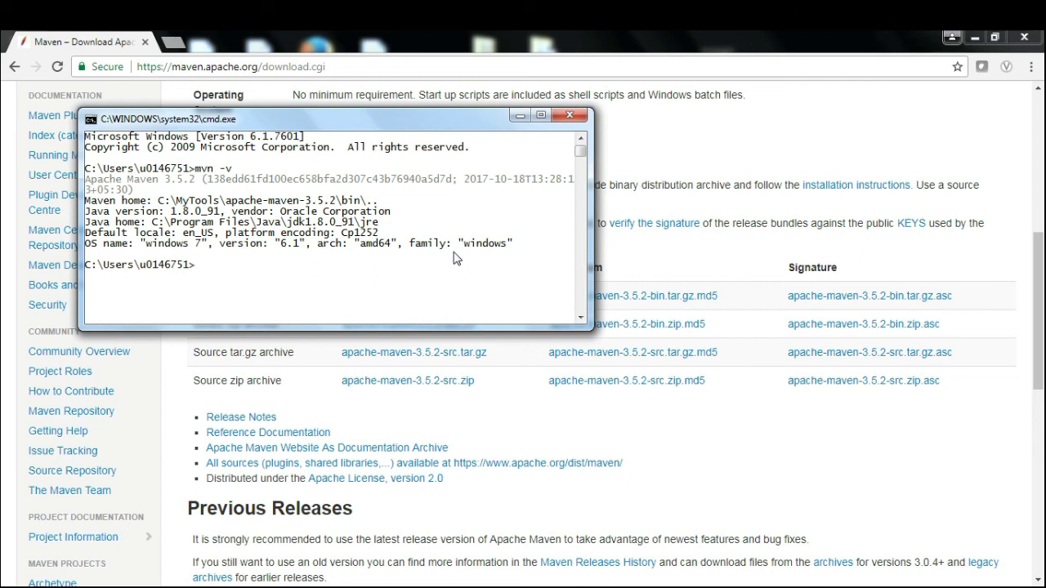
left_click(570, 116)
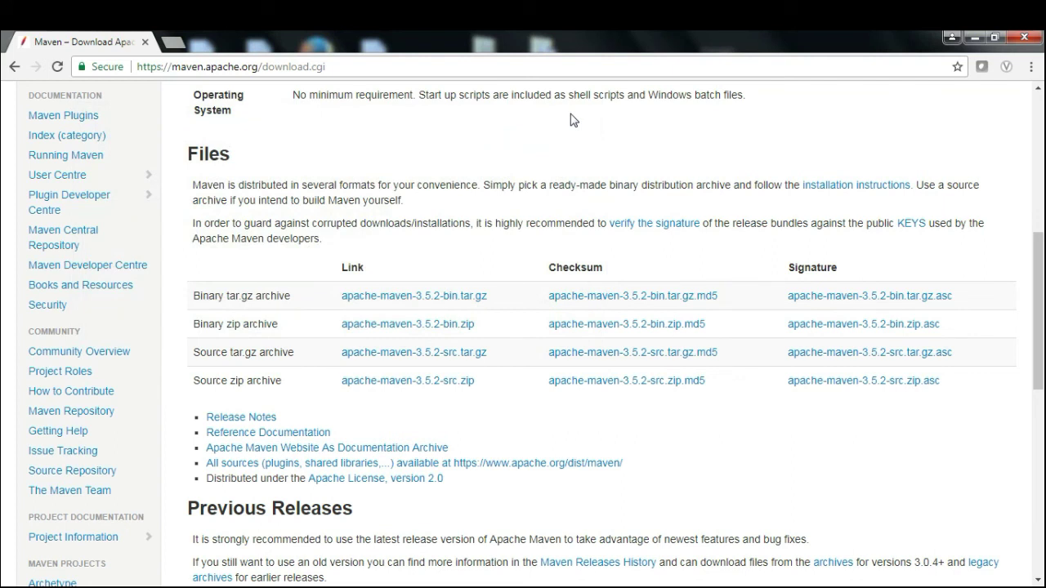